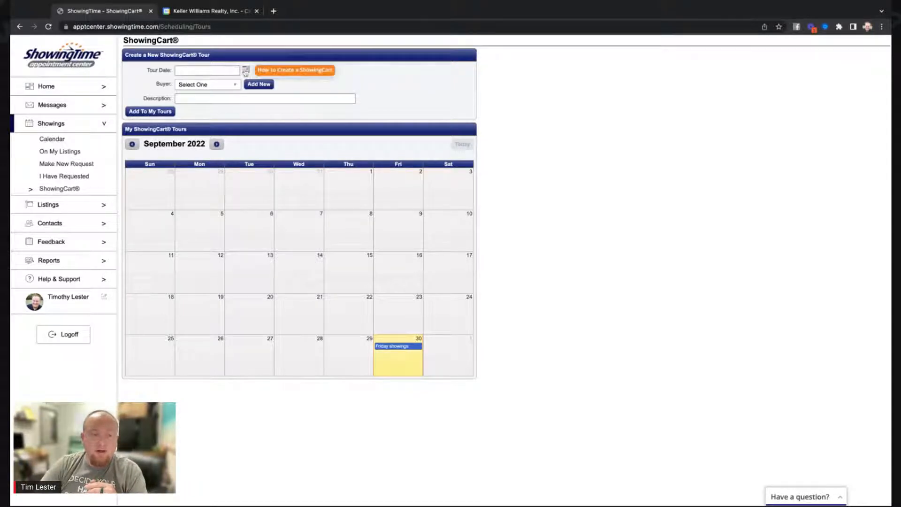
# Set the new tour's date to 10/01/2022 in the Tour Date picker.
pyautogui.click(244, 72)
pyautogui.click(261, 84)
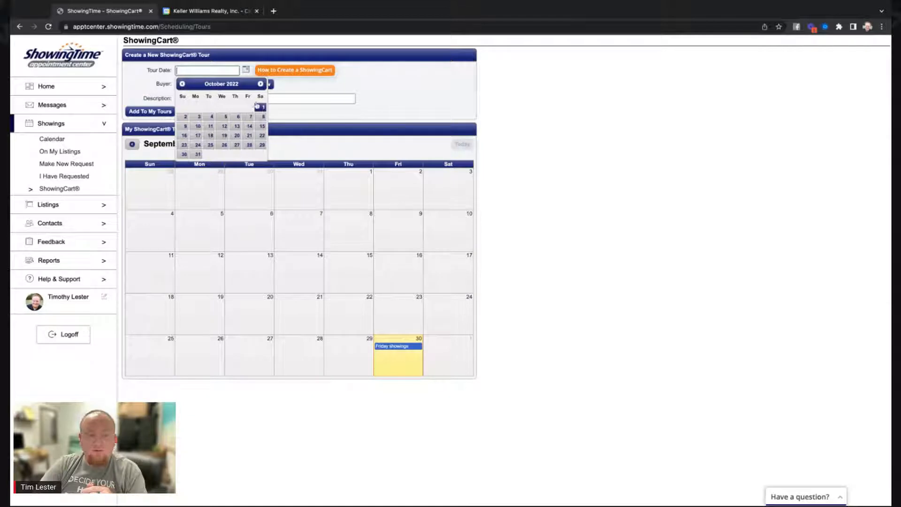
pyautogui.click(261, 107)
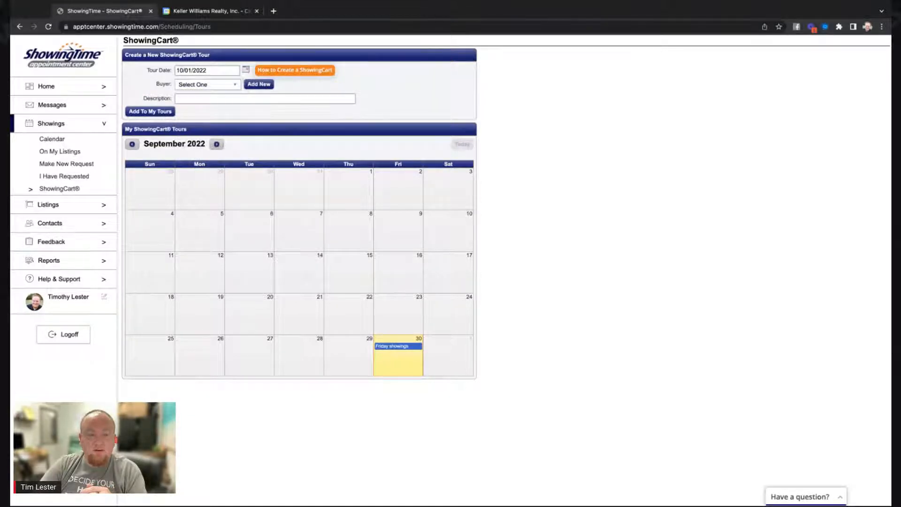
pyautogui.click(217, 144)
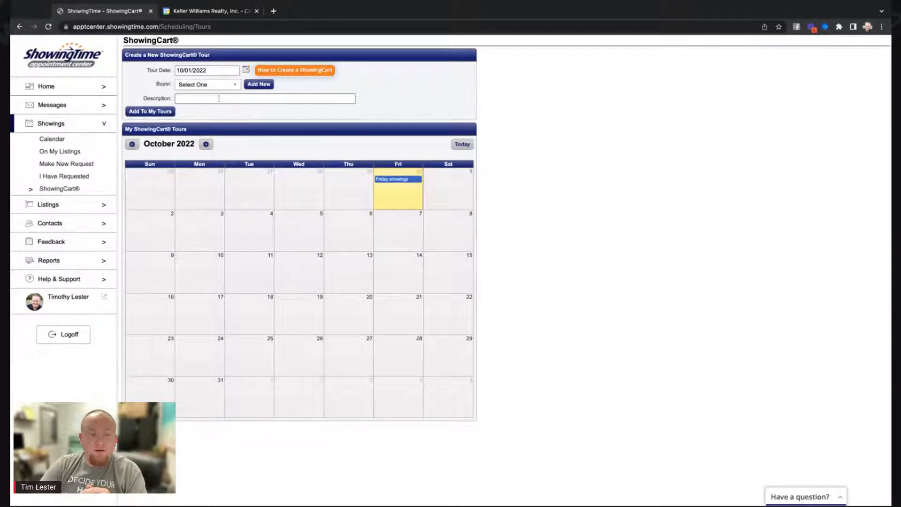
# Choose Not Provided as the tour's buyer.
pyautogui.click(230, 85)
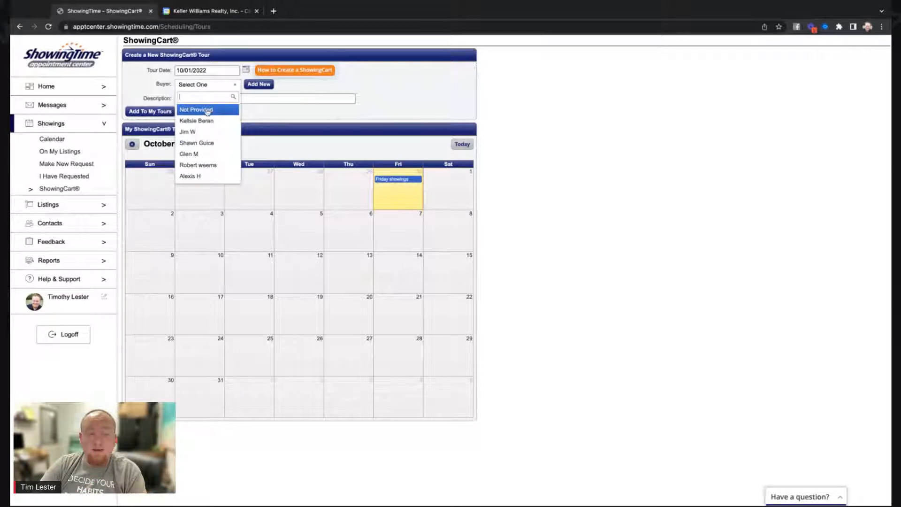
pyautogui.click(207, 110)
pyautogui.click(230, 90)
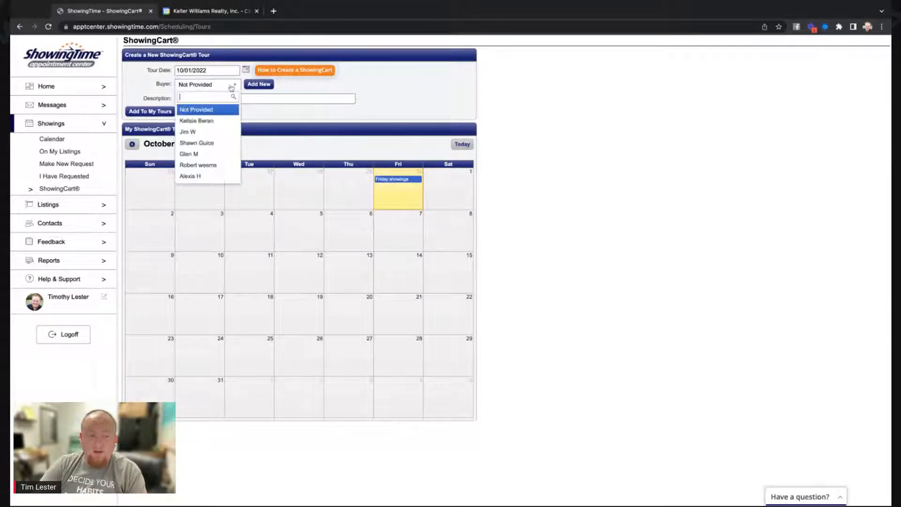
pyautogui.click(219, 110)
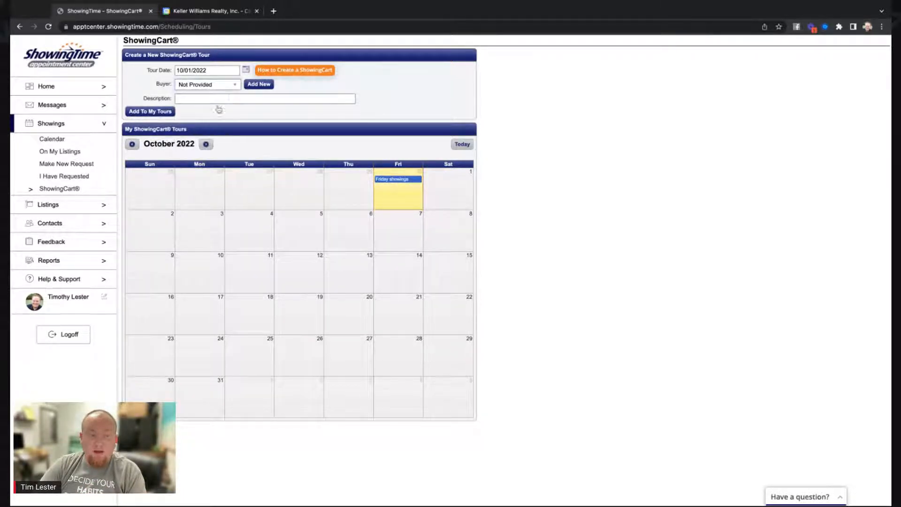
# Enter 'Saturdays Showings' as the tour description, leaving no new buyer added.
pyautogui.click(229, 100)
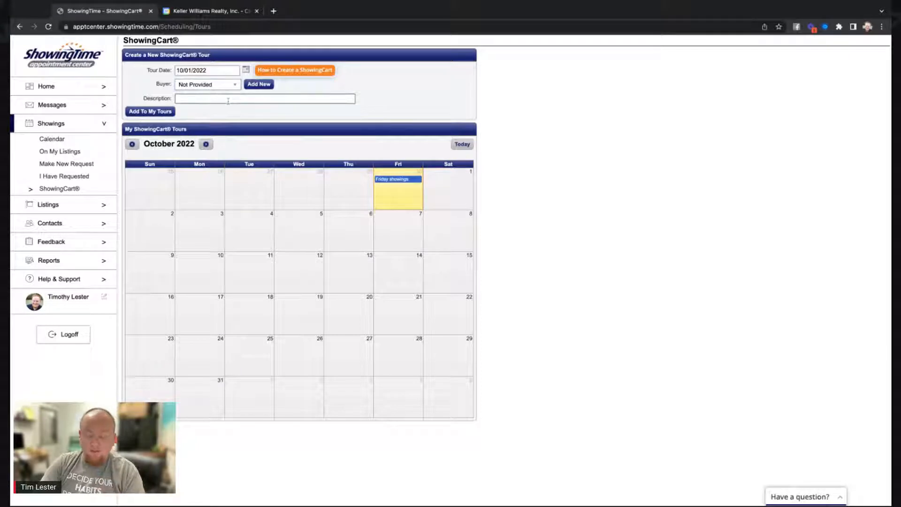
pyautogui.write('Mondays')
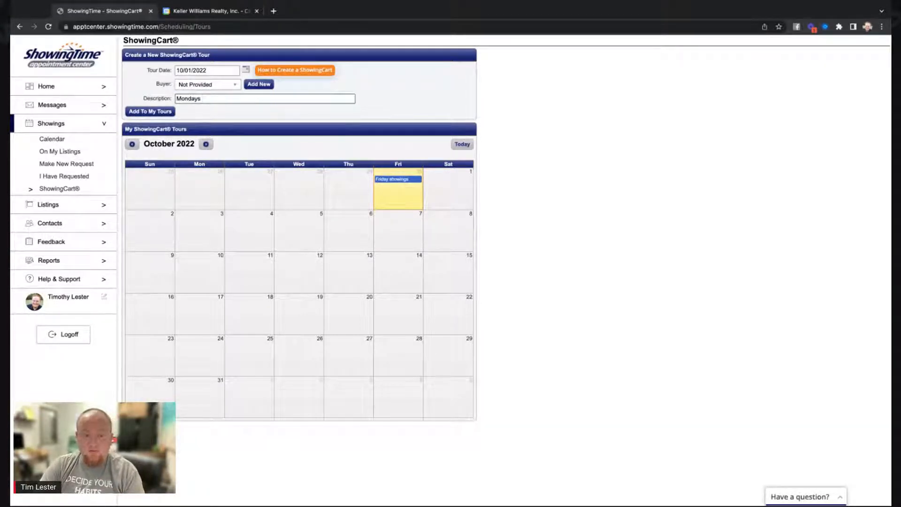
pyautogui.press('BackSpace')
pyautogui.press('BackSpace')
pyautogui.press('BackSpace')
pyautogui.press('BackSpace')
pyautogui.press('BackSpace')
pyautogui.press('BackSpace')
pyautogui.press('BackSpace')
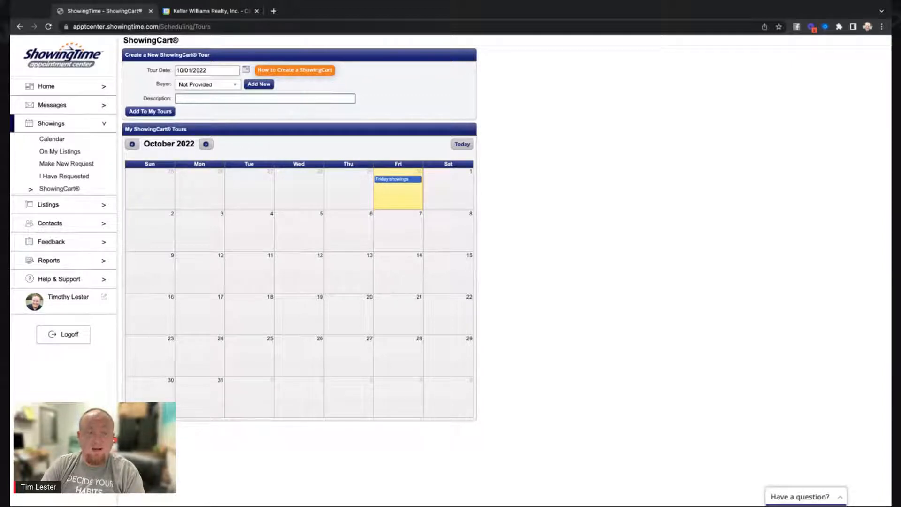
pyautogui.write('Saturda')
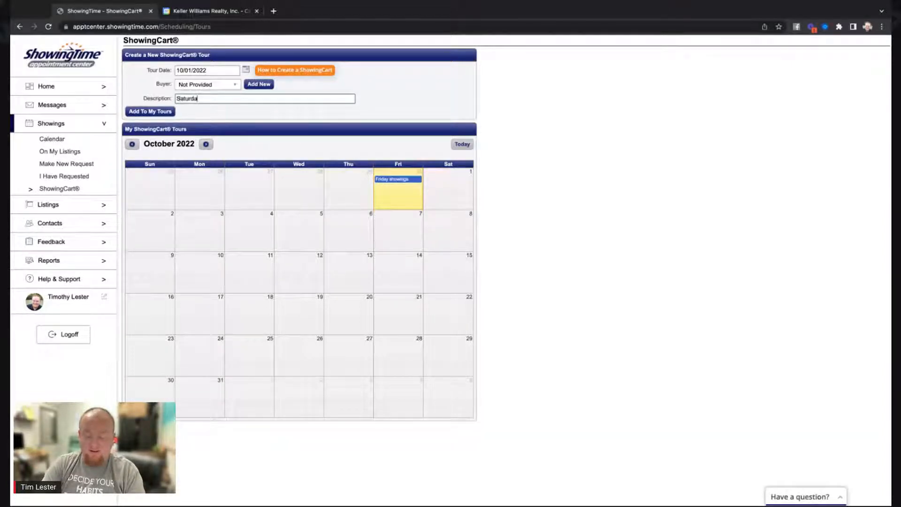
pyautogui.write('y')
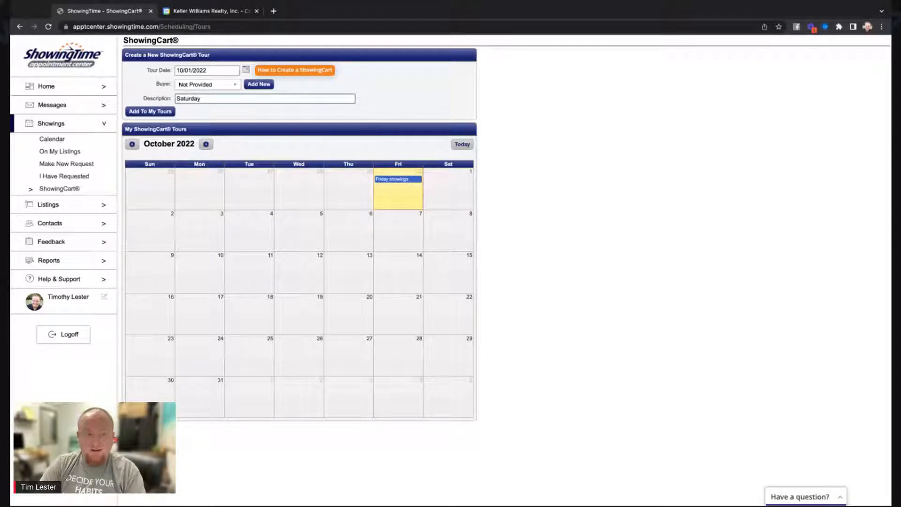
pyautogui.write('s Showings')
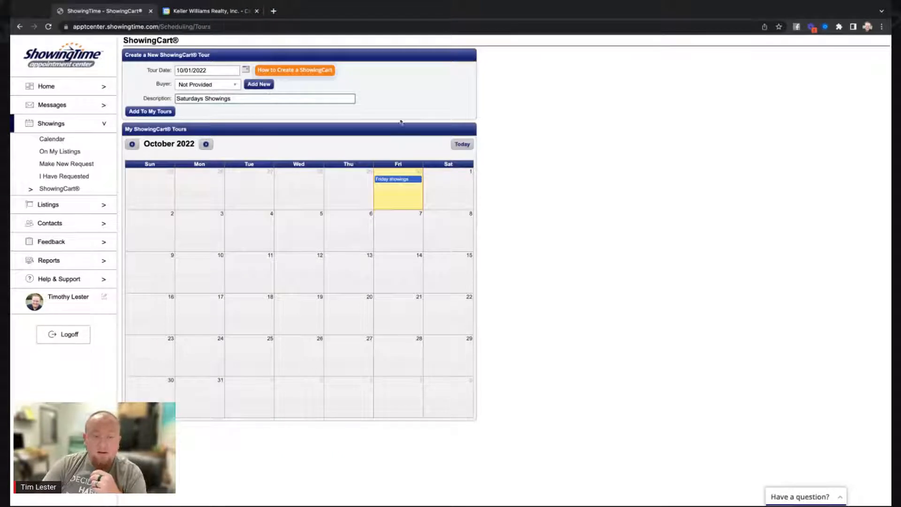
pyautogui.click(258, 84)
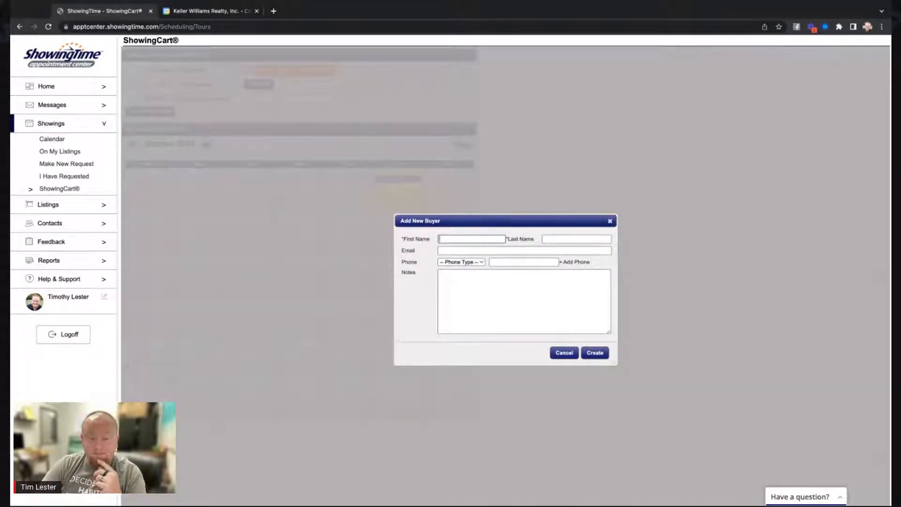
pyautogui.click(565, 353)
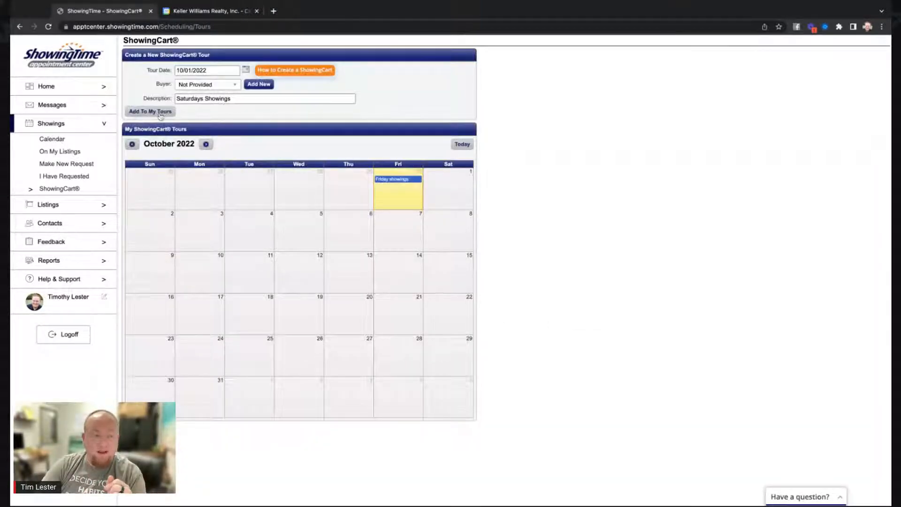
# Add the Saturdays Showings tour and open its October 1 details from the calendar.
pyautogui.click(160, 113)
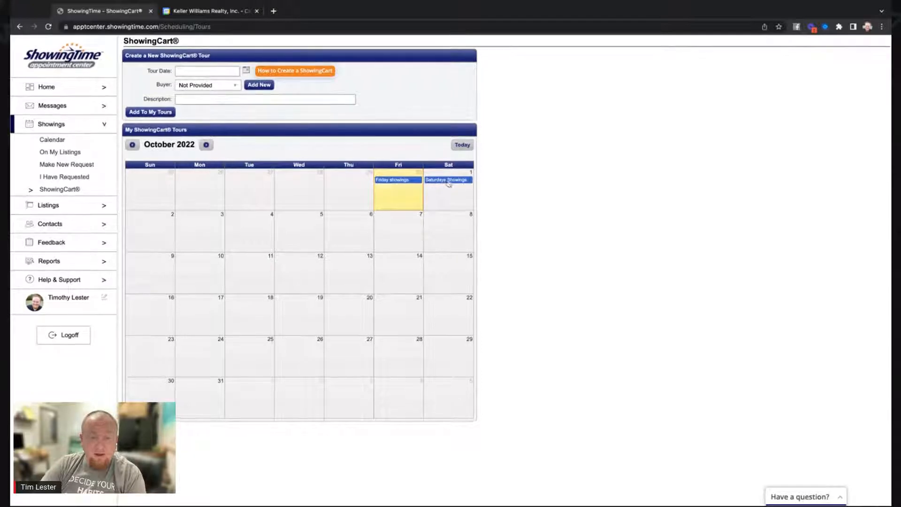
pyautogui.click(452, 182)
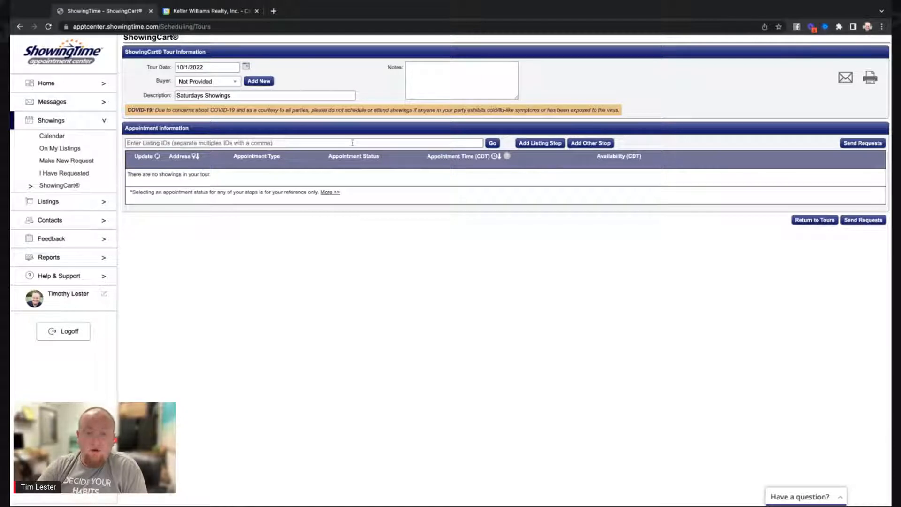
pyautogui.click(535, 146)
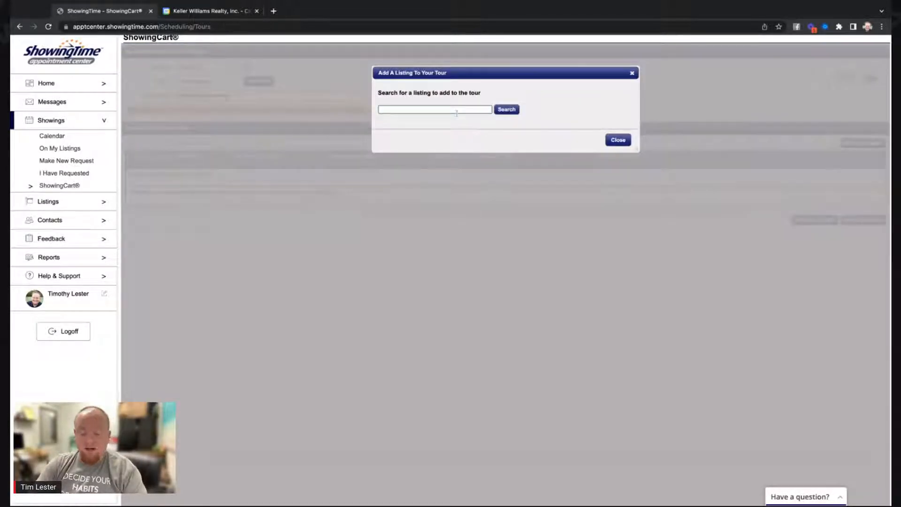
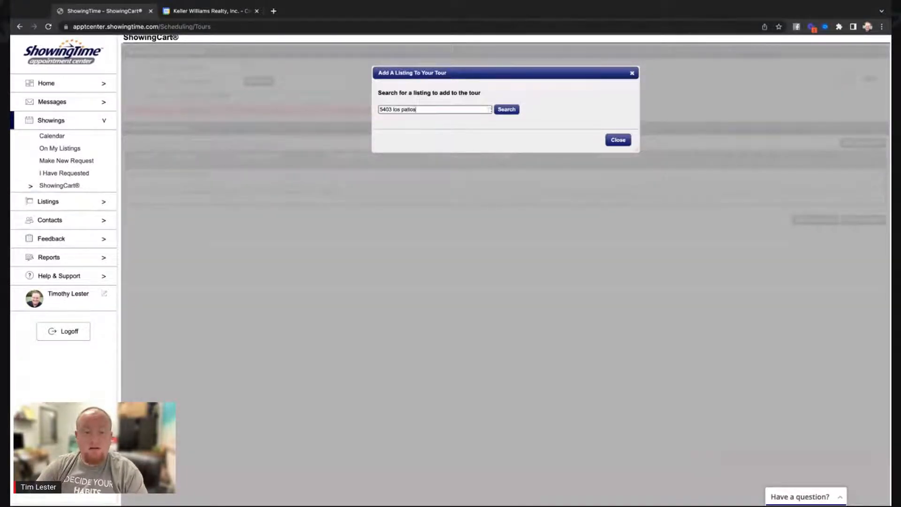
pyautogui.click(507, 110)
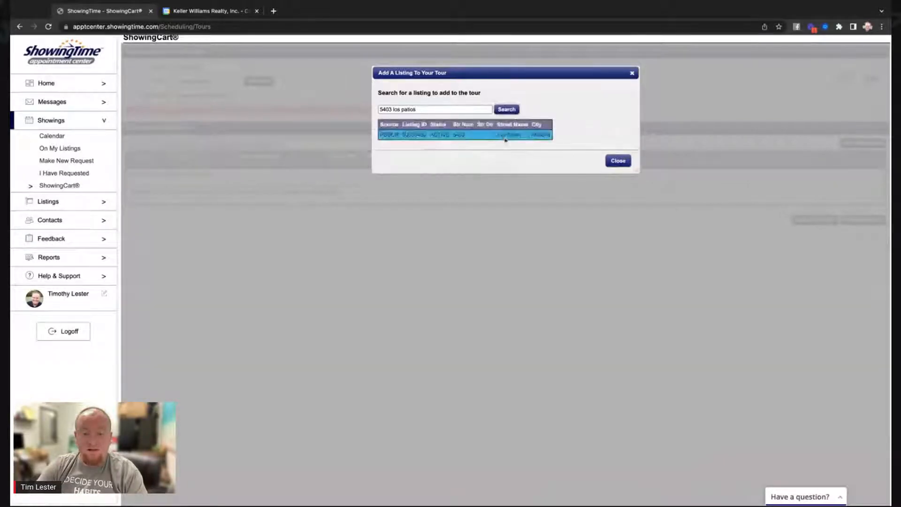
pyautogui.click(529, 136)
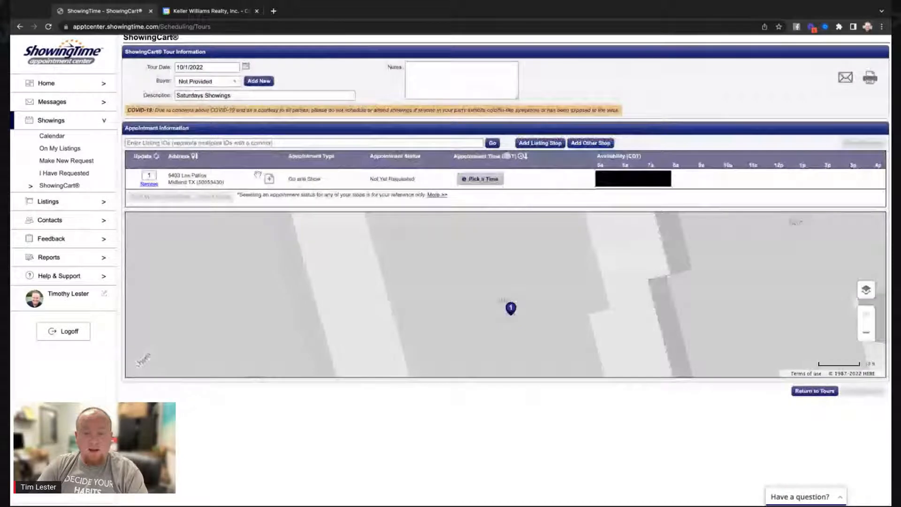
pyautogui.scroll(2, 565, 235)
pyautogui.scroll(-2, 565, 235)
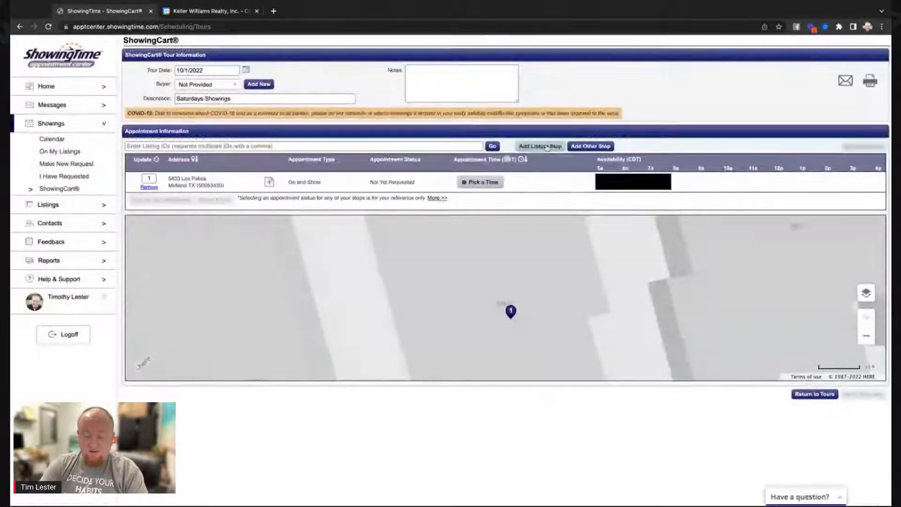
pyautogui.click(541, 146)
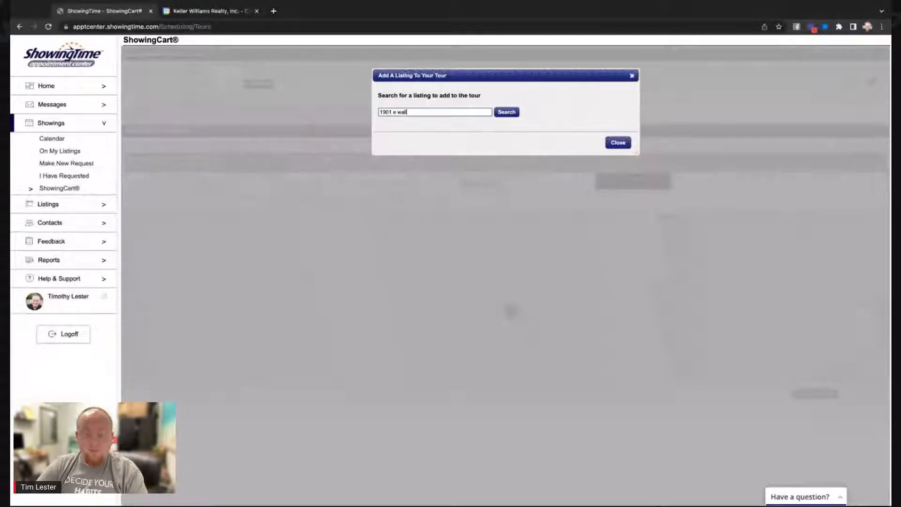
pyautogui.click(505, 111)
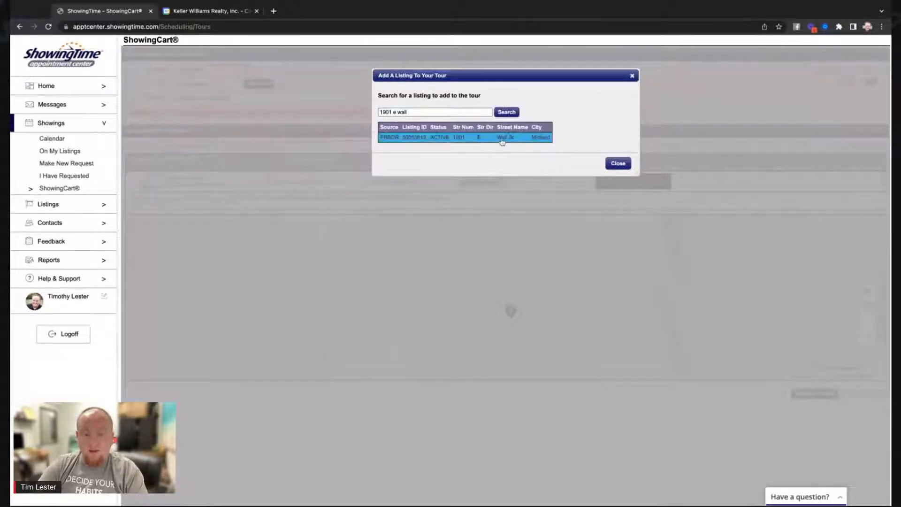
pyautogui.click(503, 139)
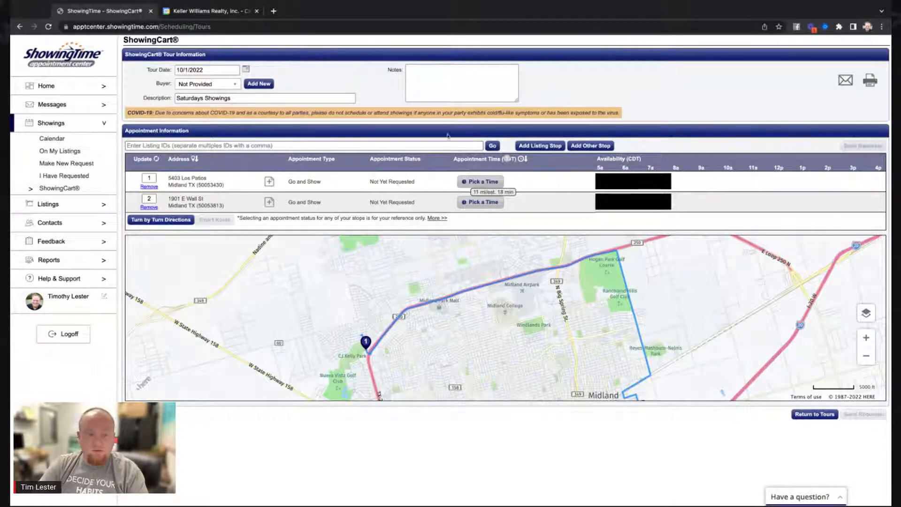
pyautogui.scroll(-1, 451, 142)
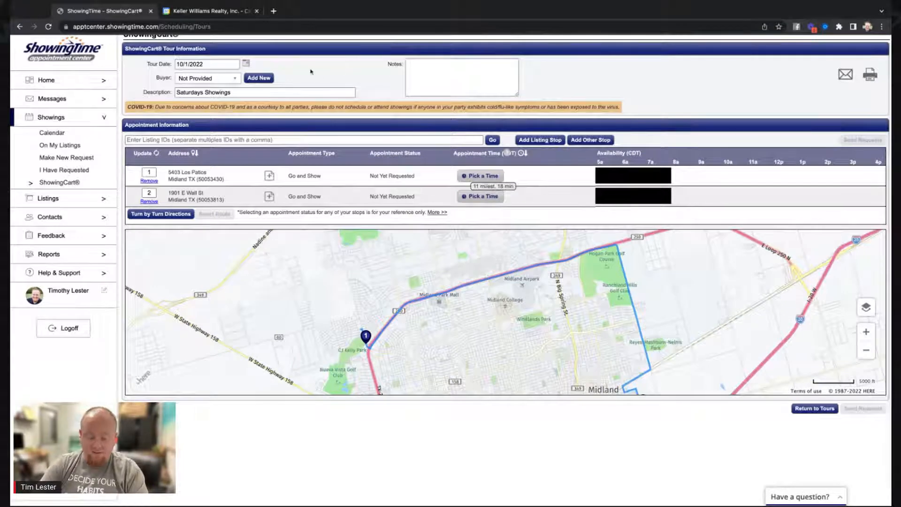
pyautogui.click(274, 11)
# Go to Navica MLS and log into the MLS account.
pyautogui.write('n')
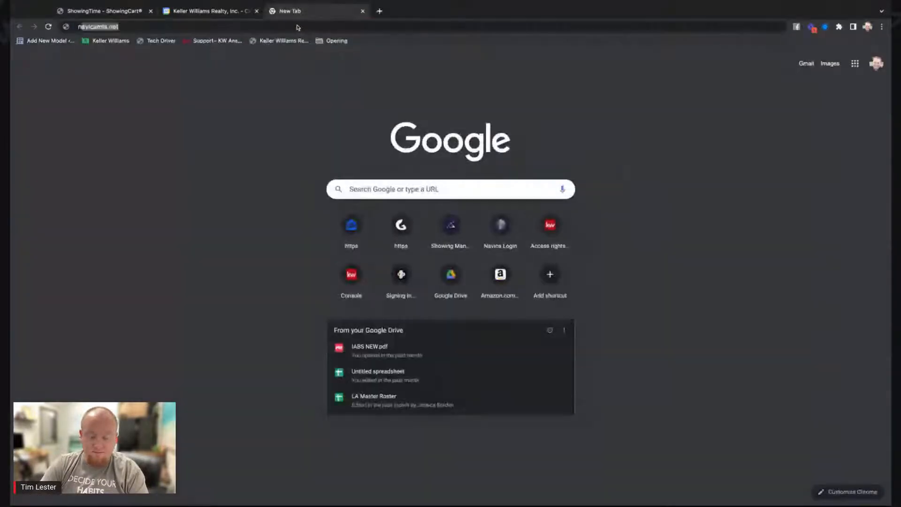
pyautogui.write('avica')
pyautogui.press('Return')
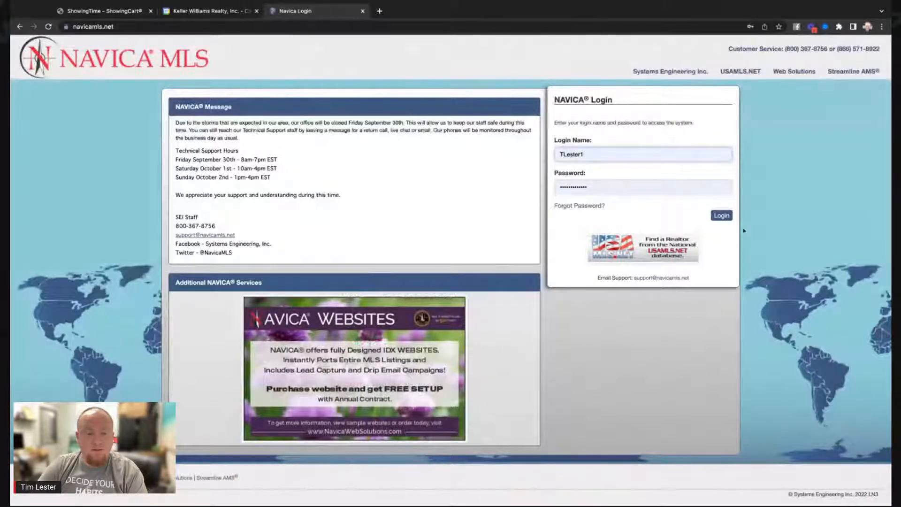
pyautogui.press('Return')
pyautogui.click(657, 148)
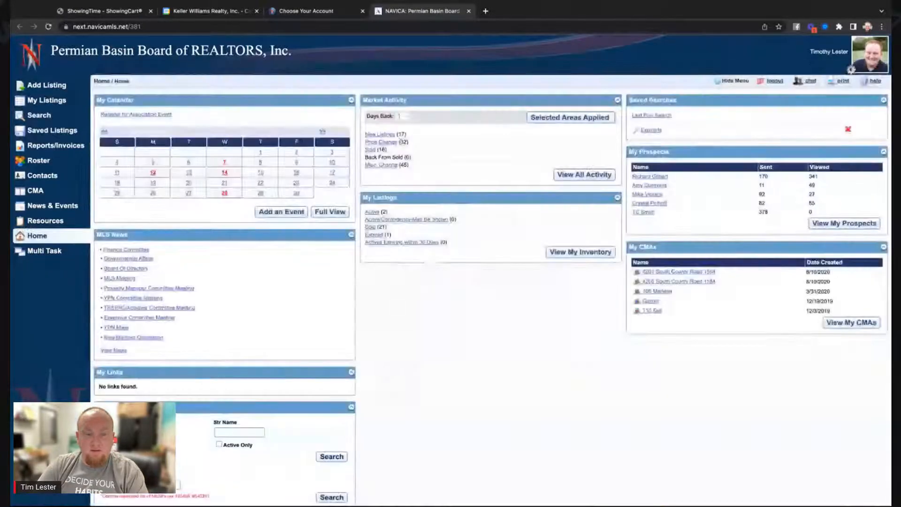
pyautogui.scroll(-1, 391, 139)
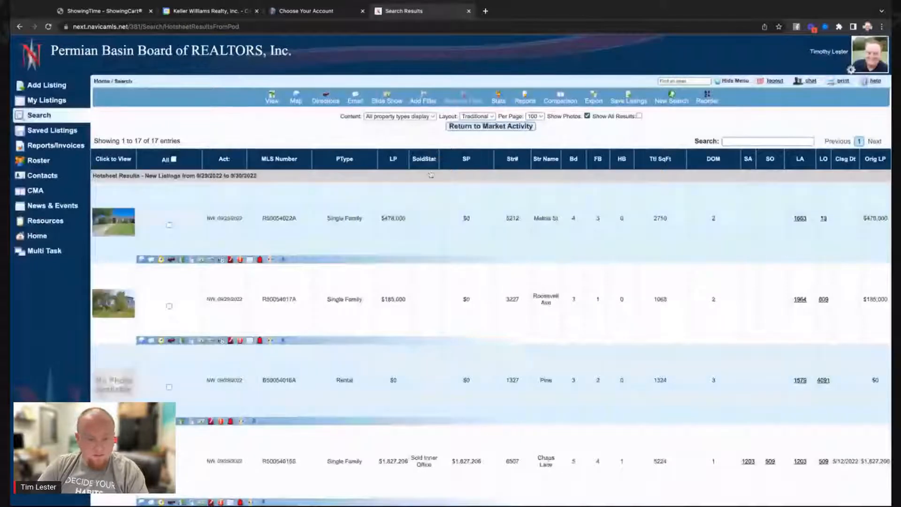
pyautogui.click(118, 229)
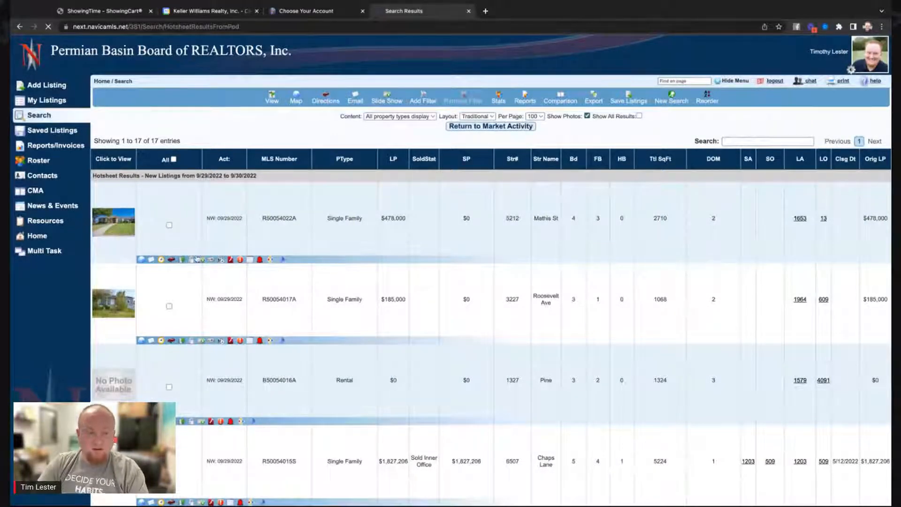
pyautogui.scroll(-1, 420, 353)
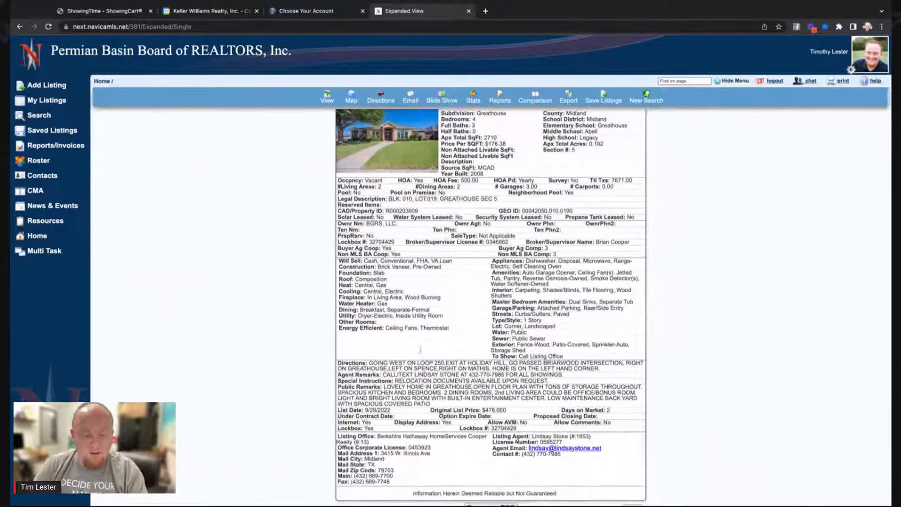
pyautogui.scroll(-1, 419, 353)
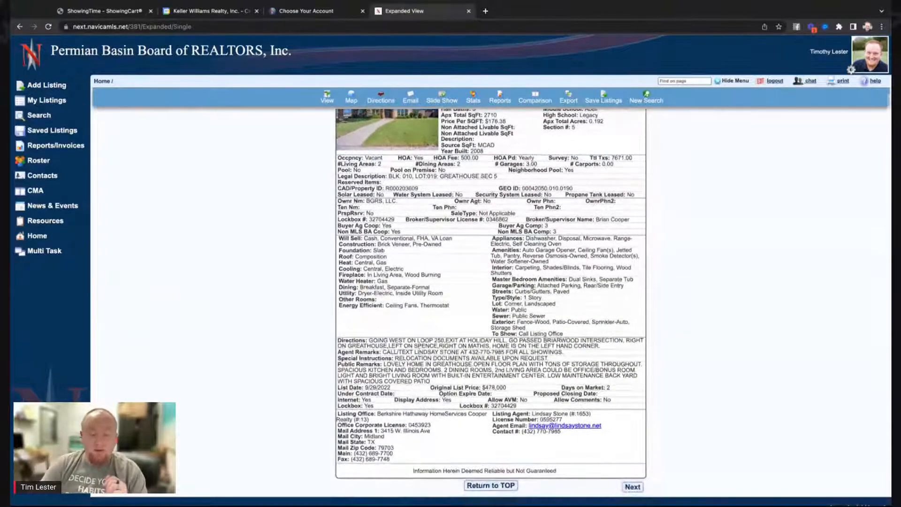
pyautogui.scroll(1, 491, 300)
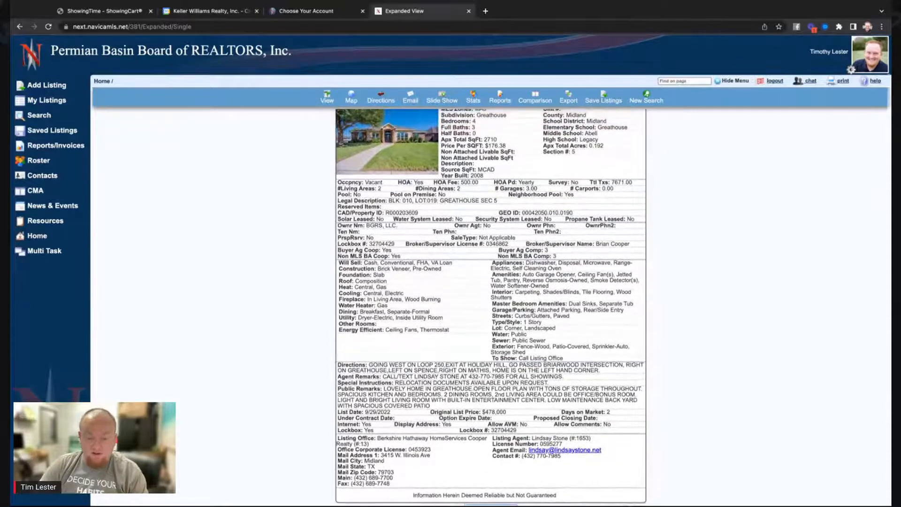
pyautogui.scroll(1, 491, 305)
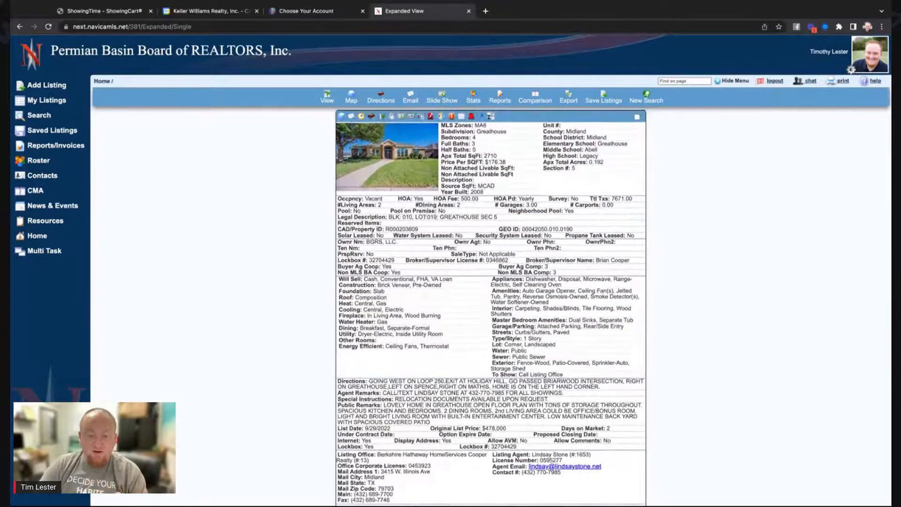
pyautogui.scroll(1, 491, 305)
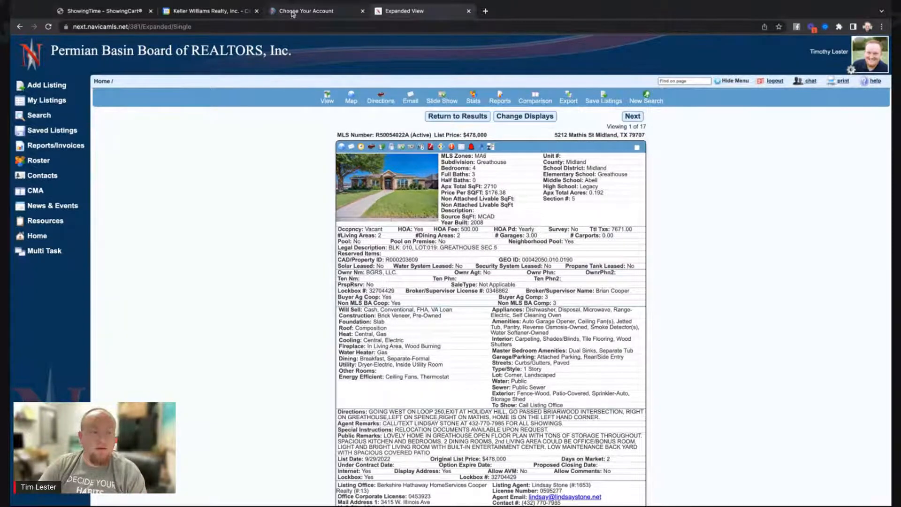
pyautogui.click(122, 11)
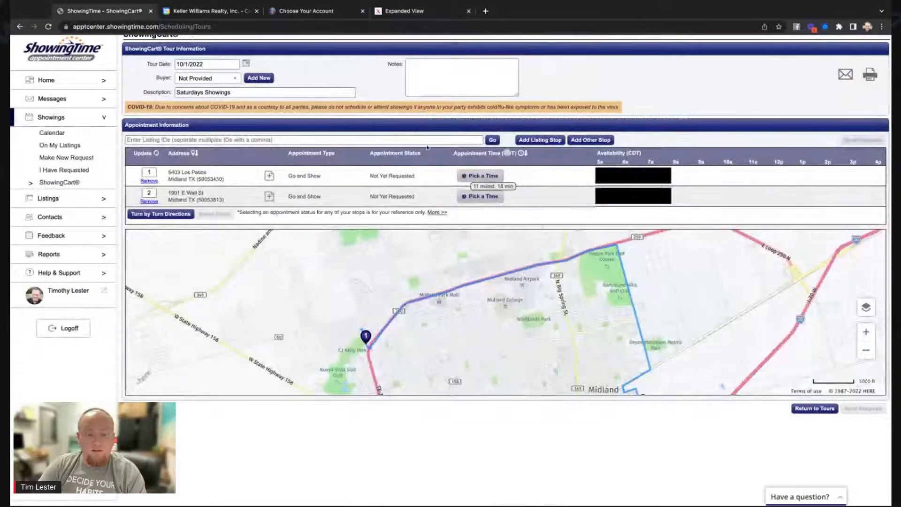
pyautogui.click(529, 140)
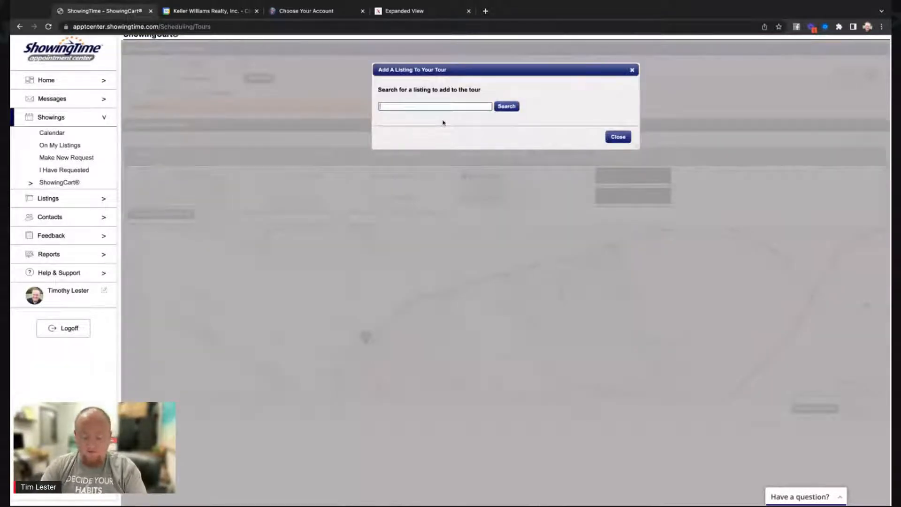
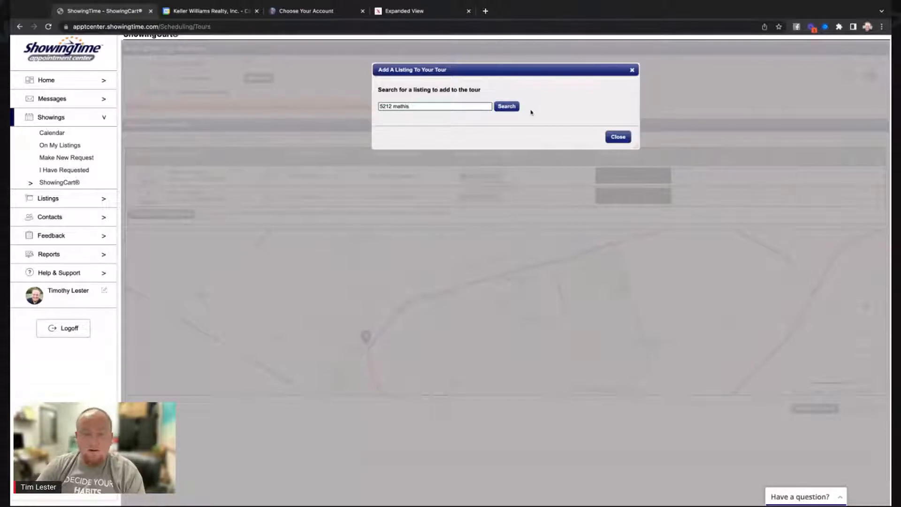
pyautogui.click(507, 106)
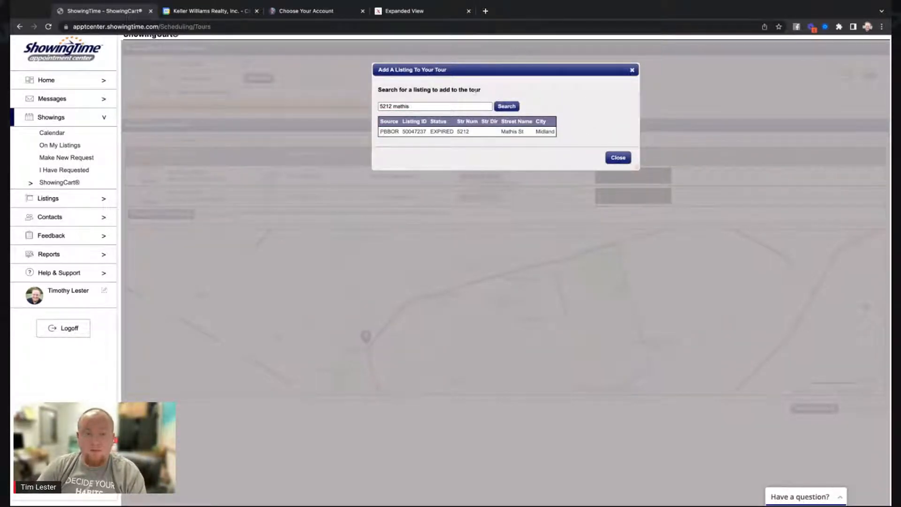
pyautogui.click(488, 133)
pyautogui.click(618, 157)
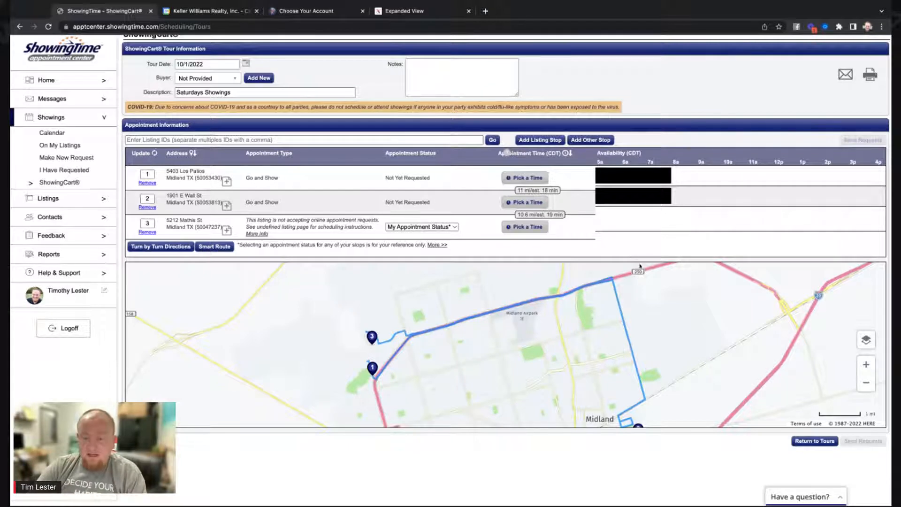
pyautogui.scroll(-3, 665, 288)
pyautogui.scroll(2, 669, 289)
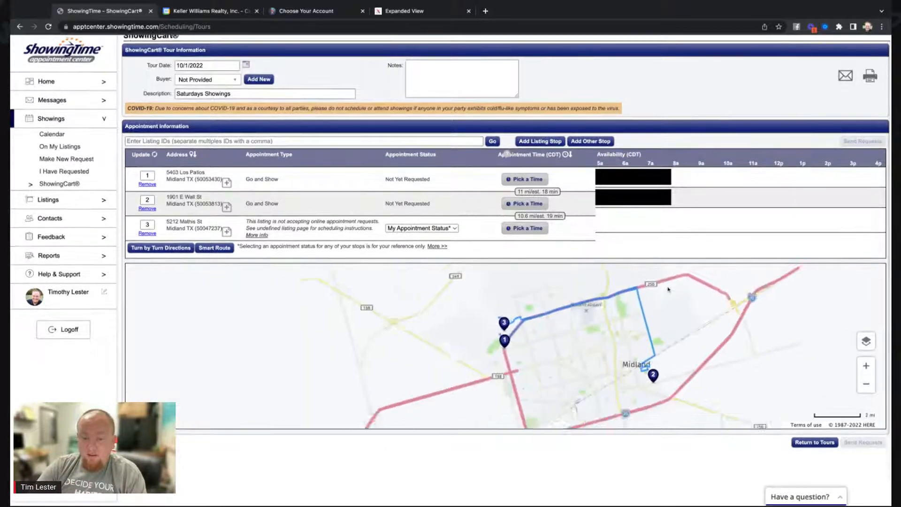
pyautogui.scroll(2, 690, 312)
pyautogui.scroll(-3, 690, 312)
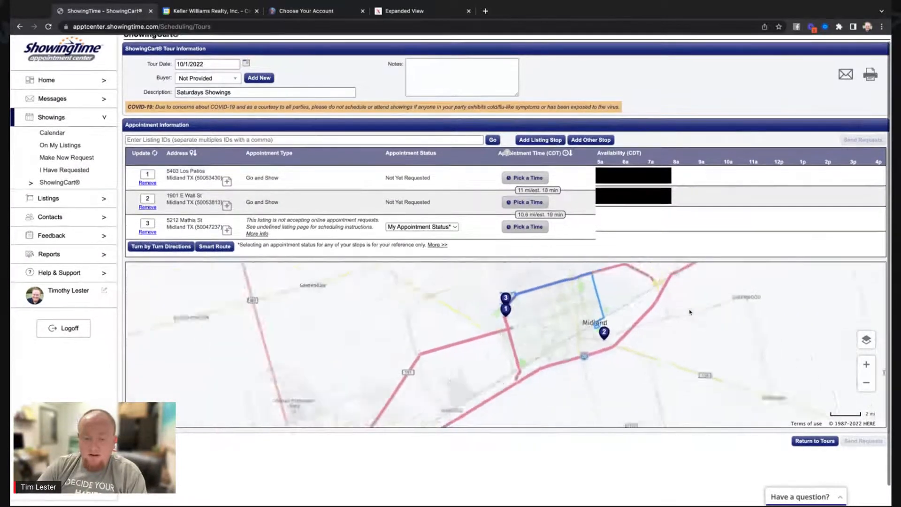
pyautogui.scroll(2, 643, 313)
pyautogui.moveTo(567, 295); pyautogui.dragTo(551, 311)
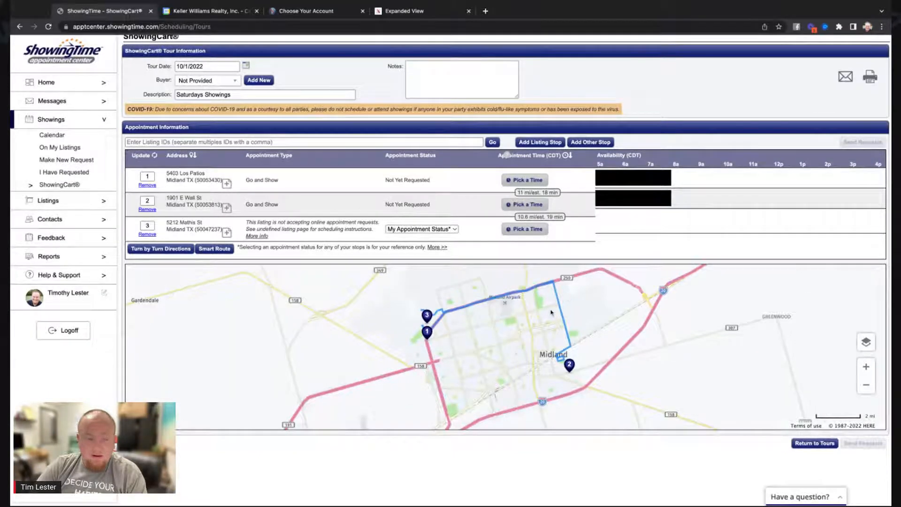
pyautogui.click(215, 249)
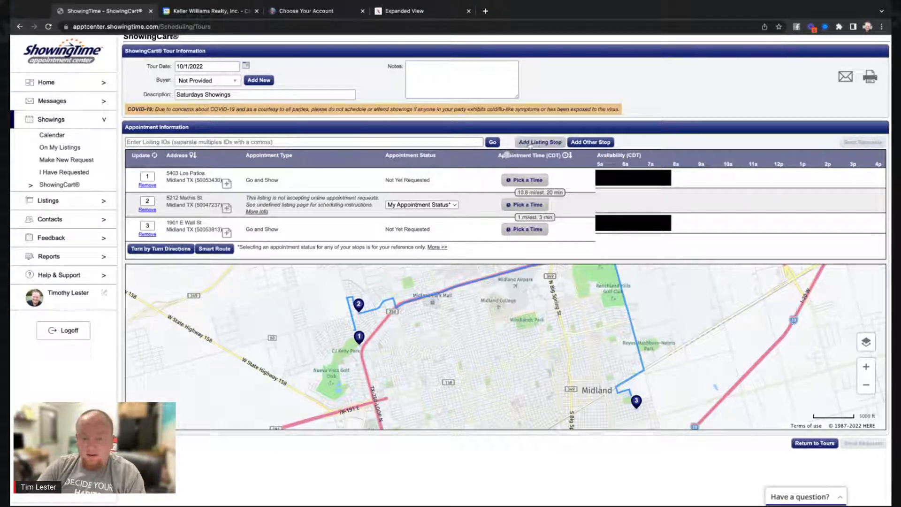
pyautogui.click(543, 142)
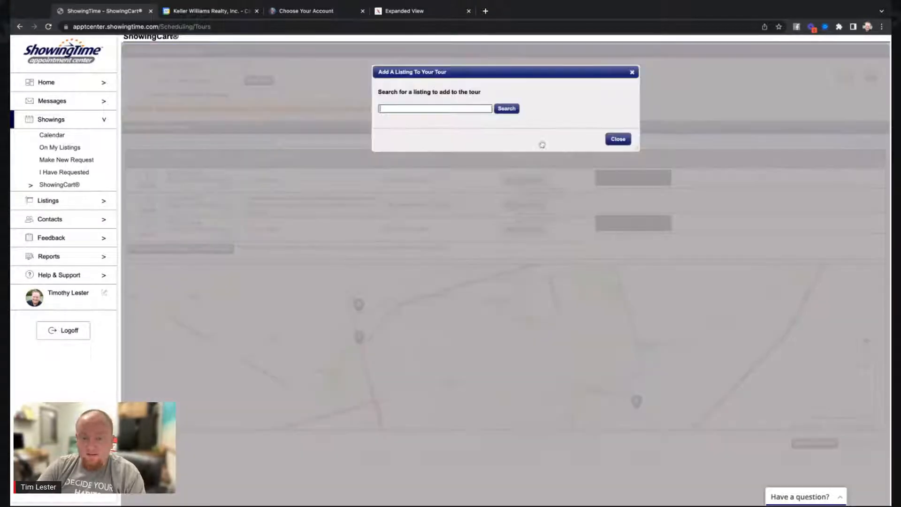
pyautogui.click(421, 16)
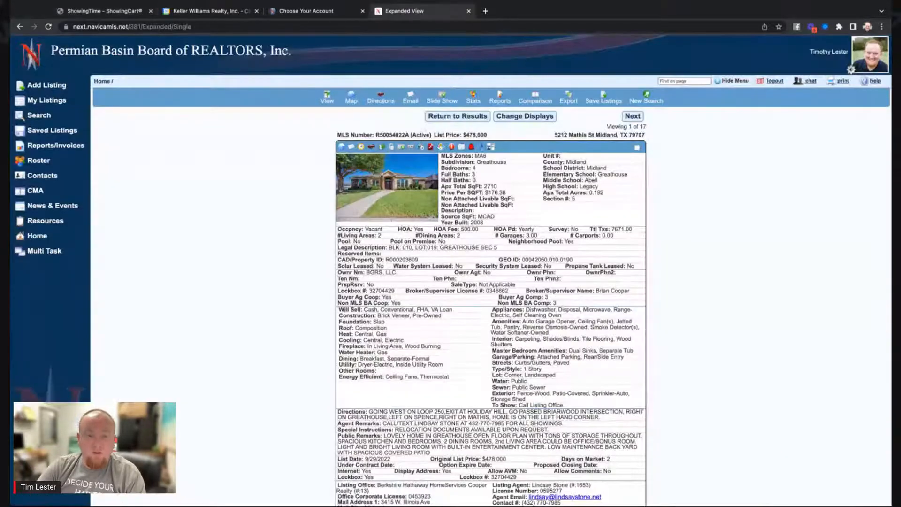
pyautogui.click(631, 116)
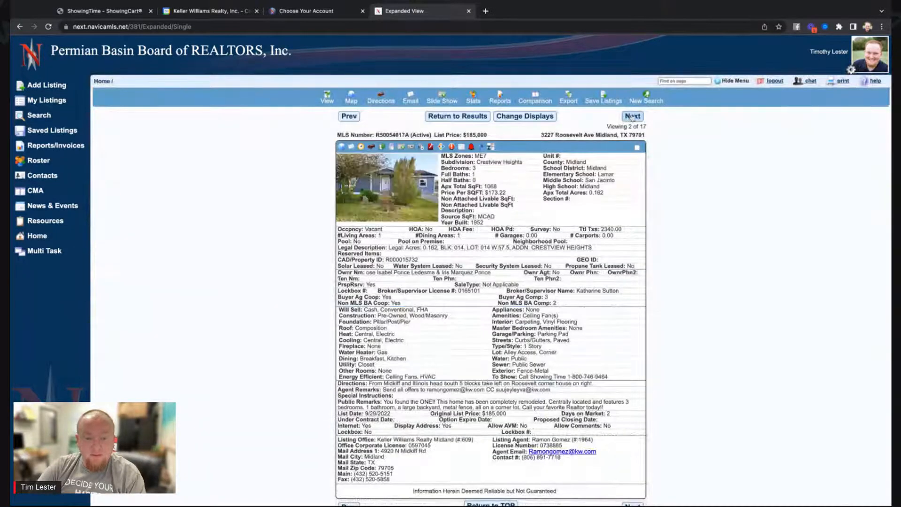
pyautogui.doubleClick(380, 135)
pyautogui.hotkey('ctrl', 'c')
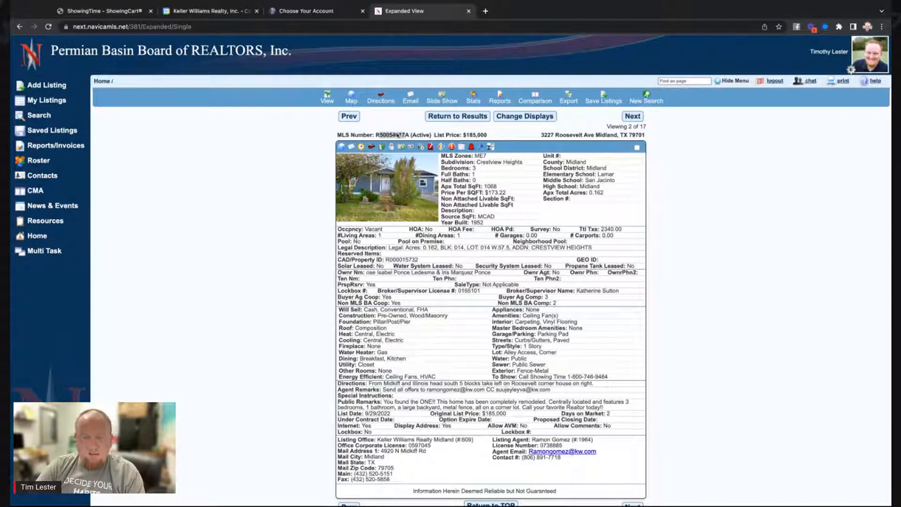
pyautogui.click(123, 13)
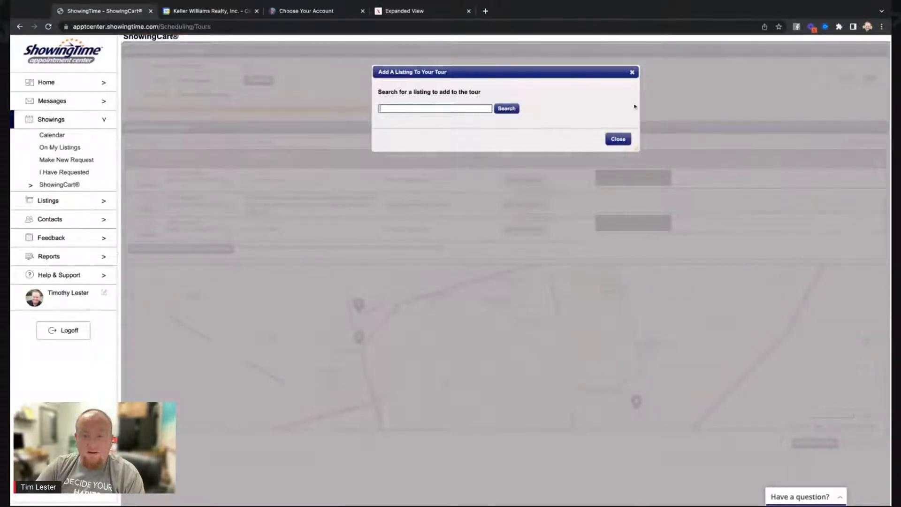
pyautogui.click(618, 139)
pyautogui.click(218, 142)
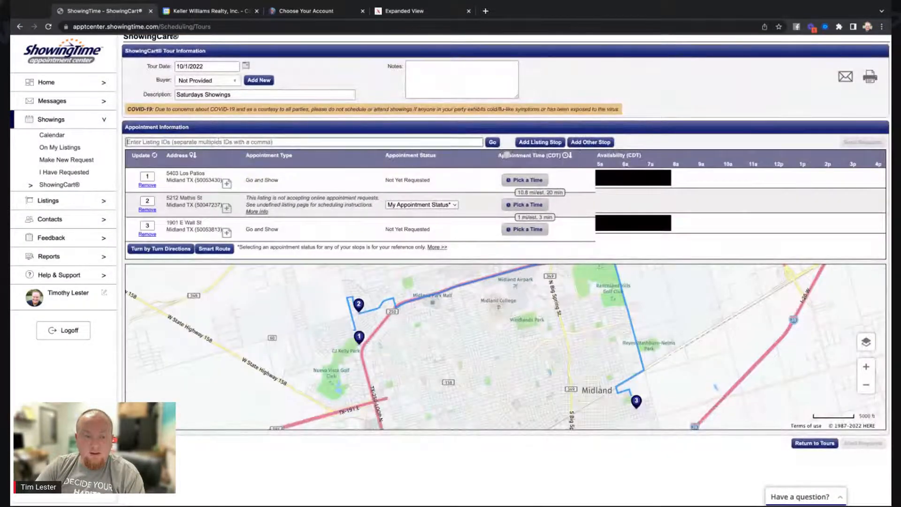
pyautogui.hotkey('ctrl', 'v')
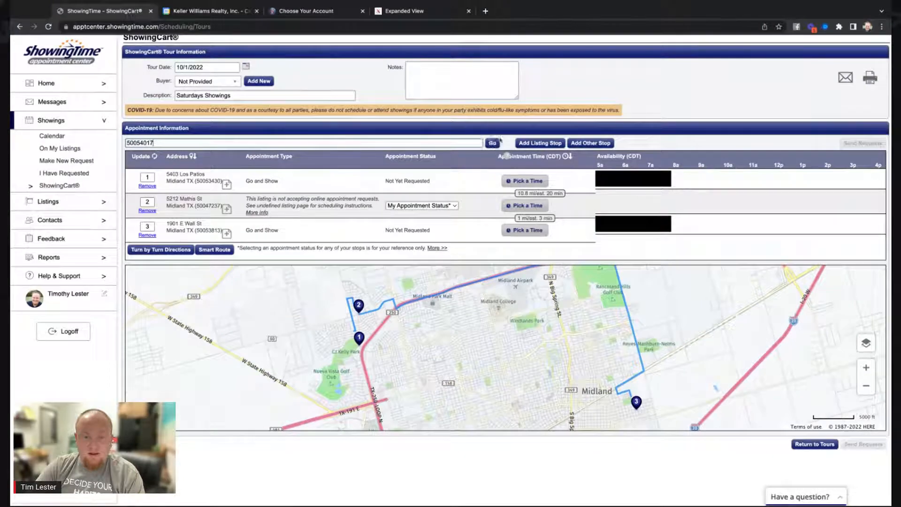
pyautogui.click(492, 143)
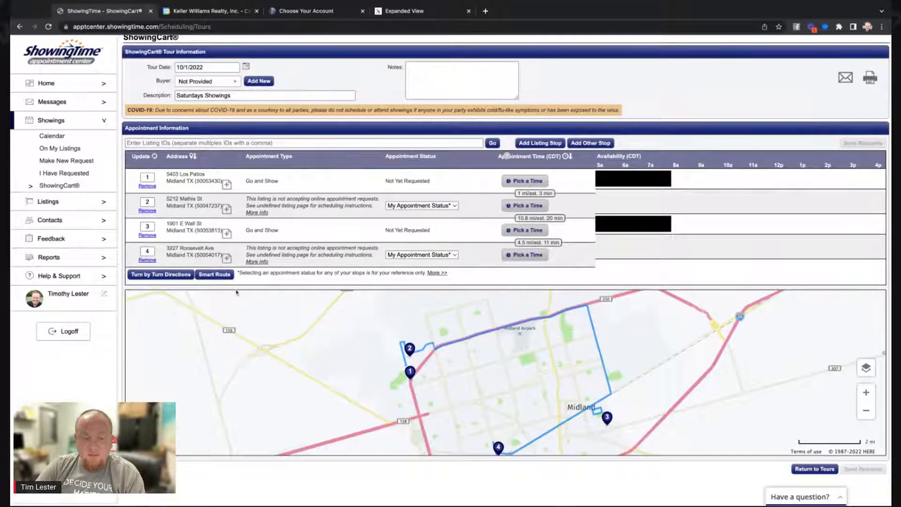
pyautogui.click(224, 276)
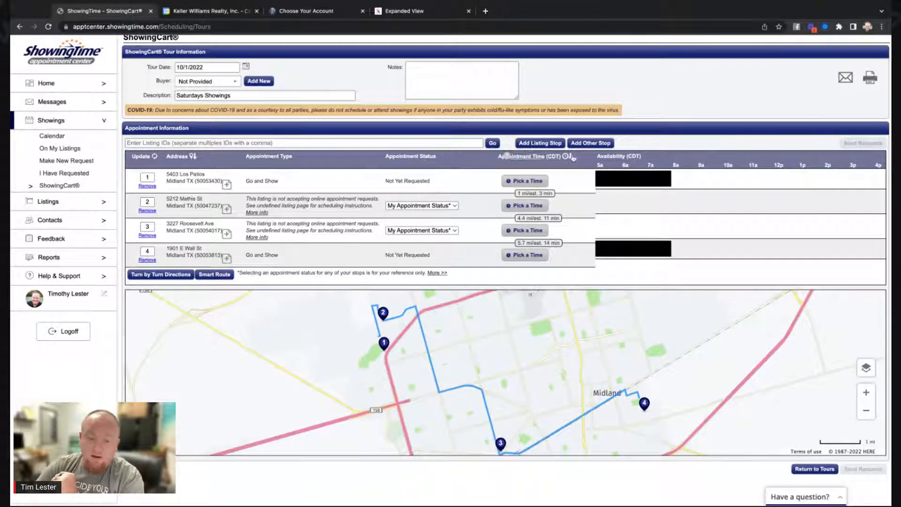
pyautogui.click(585, 146)
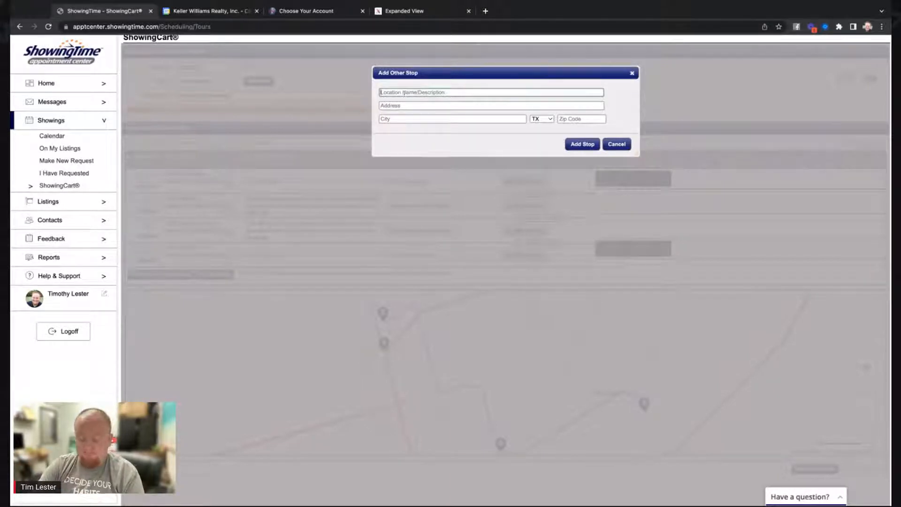
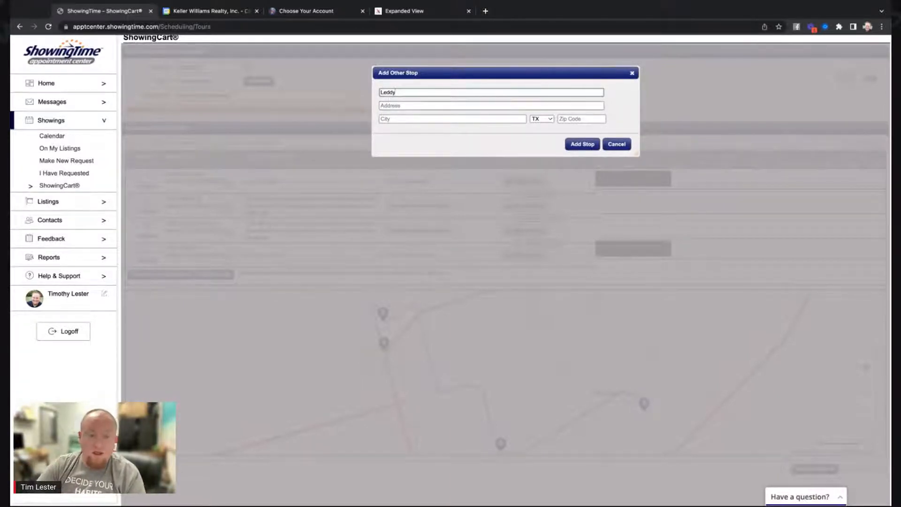
pyautogui.click(402, 106)
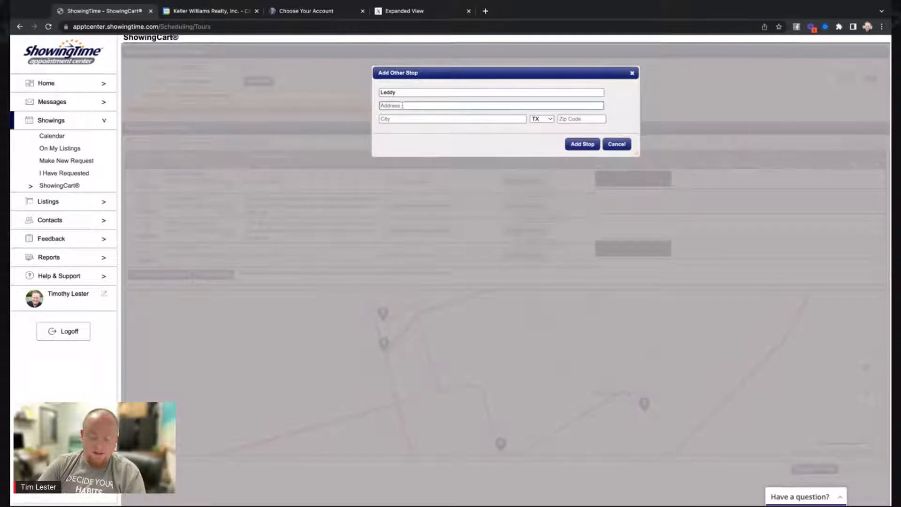
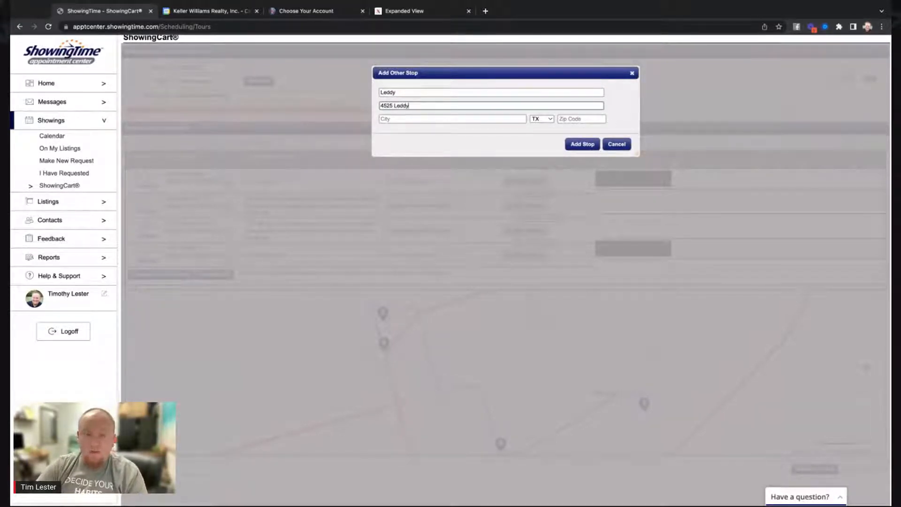
pyautogui.click(408, 120)
pyautogui.write('Midland')
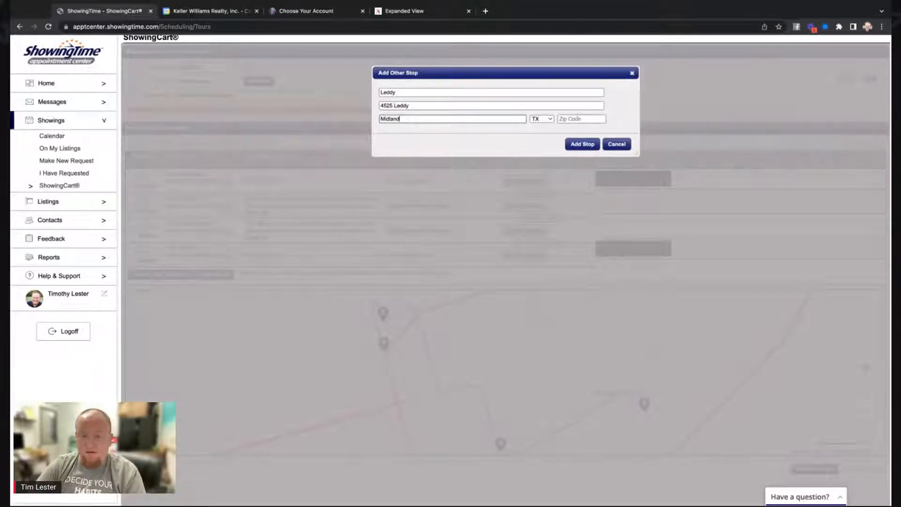
pyautogui.click(578, 119)
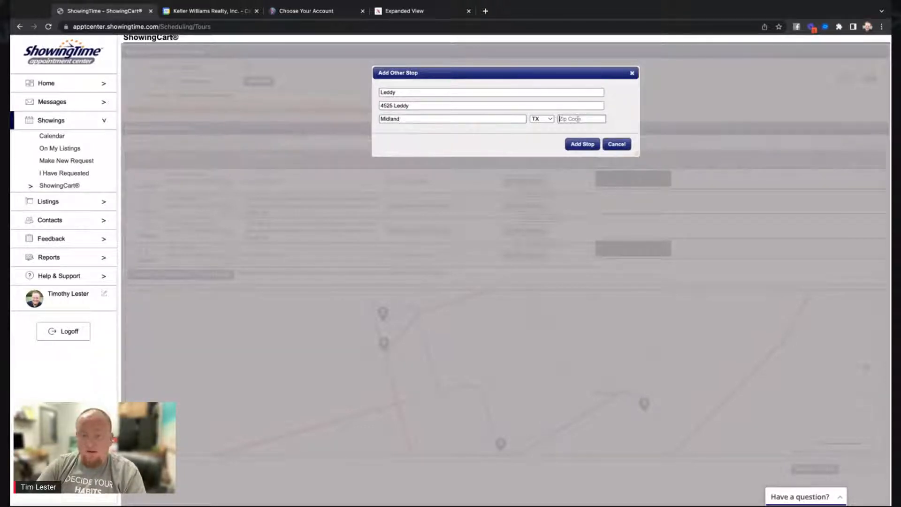
pyautogui.write('79705')
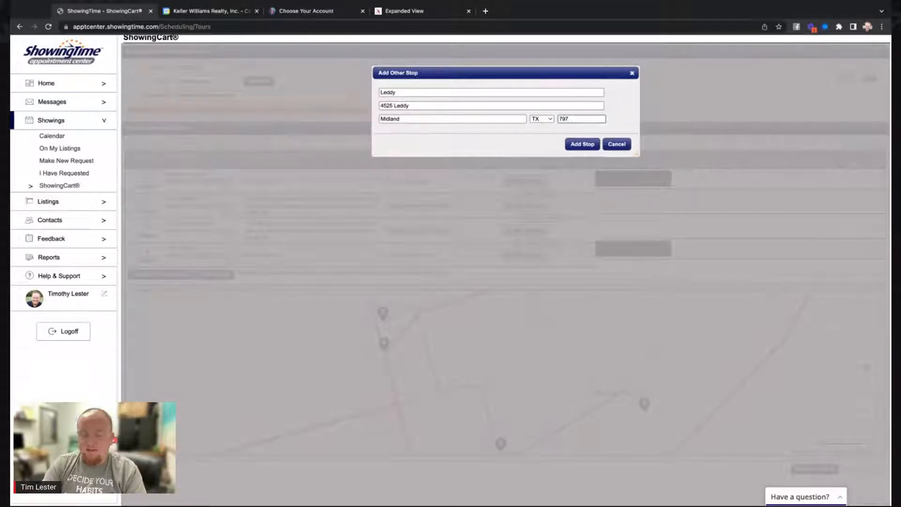
pyautogui.click(527, 140)
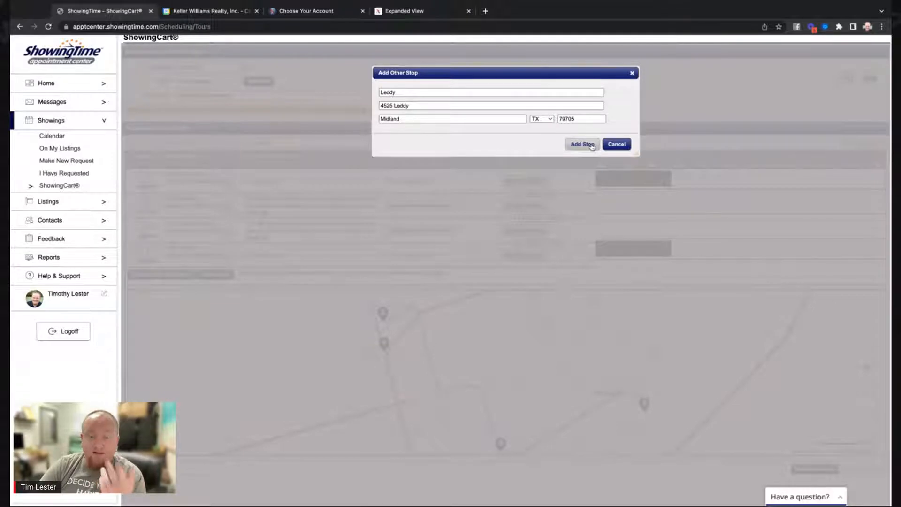
pyautogui.click(593, 146)
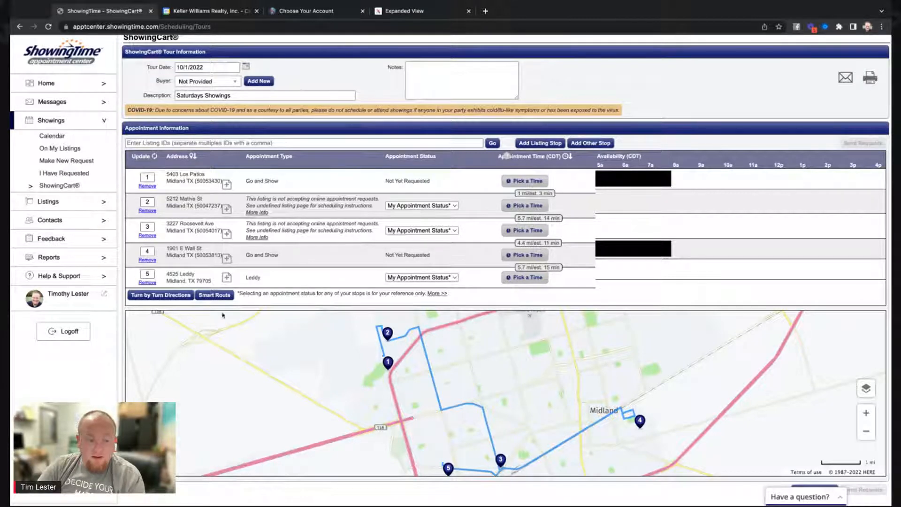
pyautogui.click(214, 295)
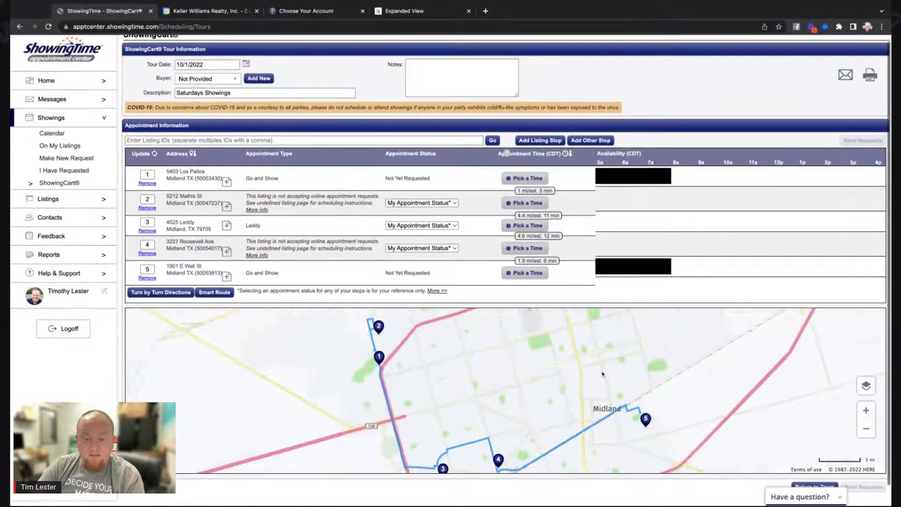
pyautogui.scroll(-2, 603, 374)
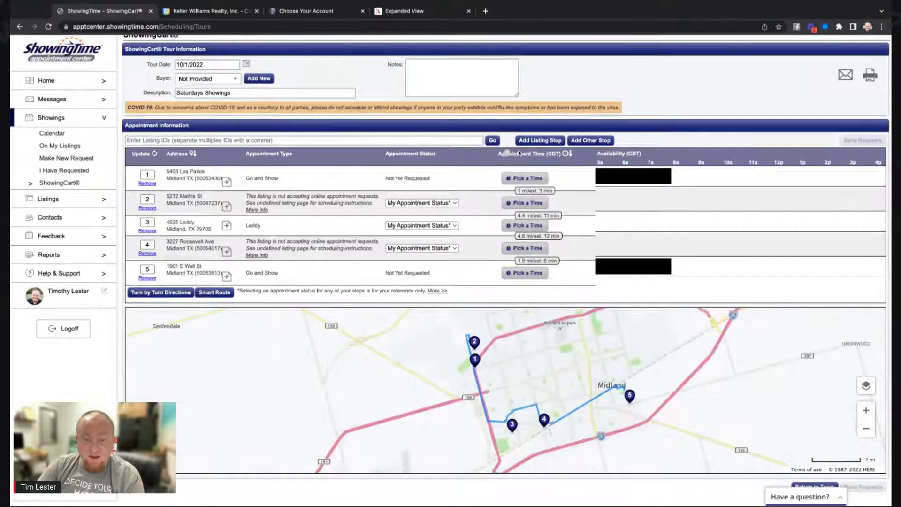
pyautogui.click(525, 181)
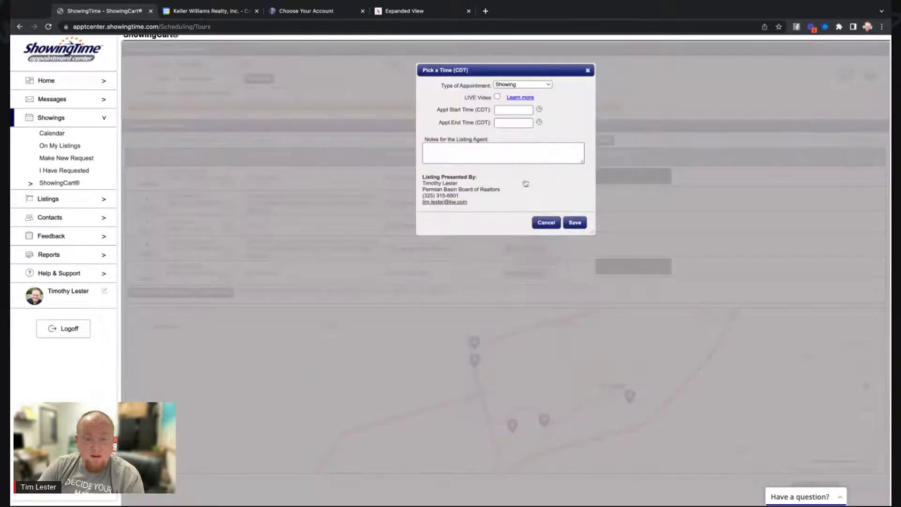
pyautogui.click(551, 223)
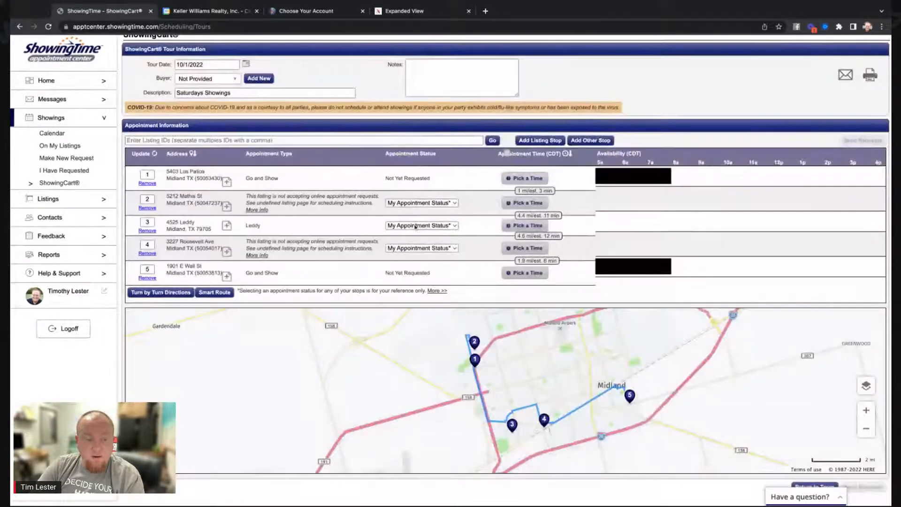
pyautogui.click(522, 179)
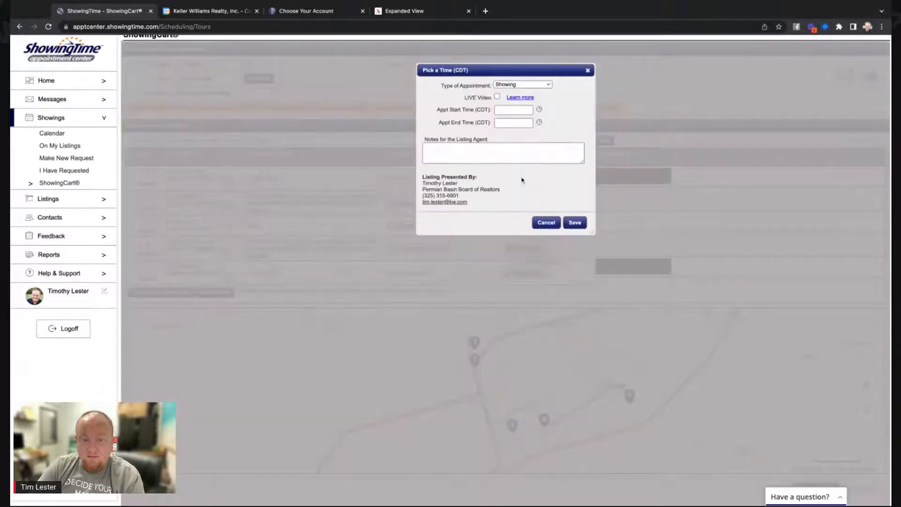
pyautogui.click(509, 111)
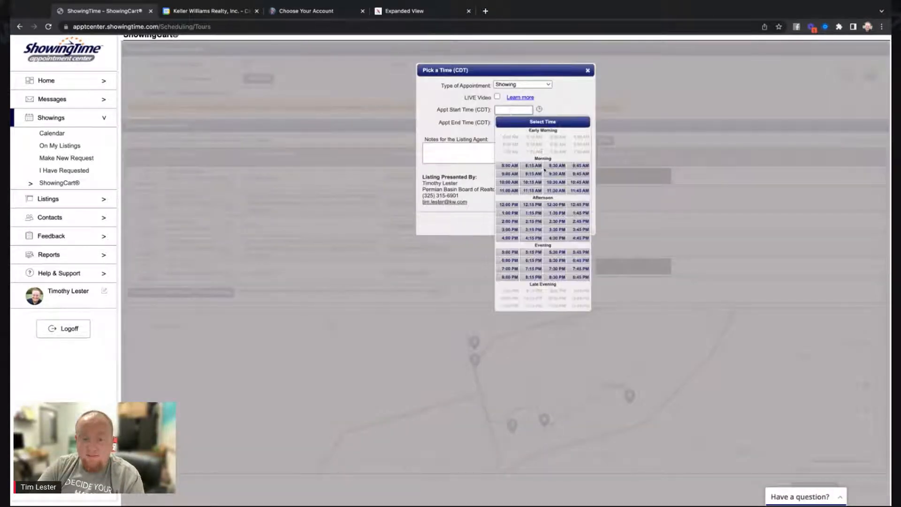
pyautogui.click(509, 165)
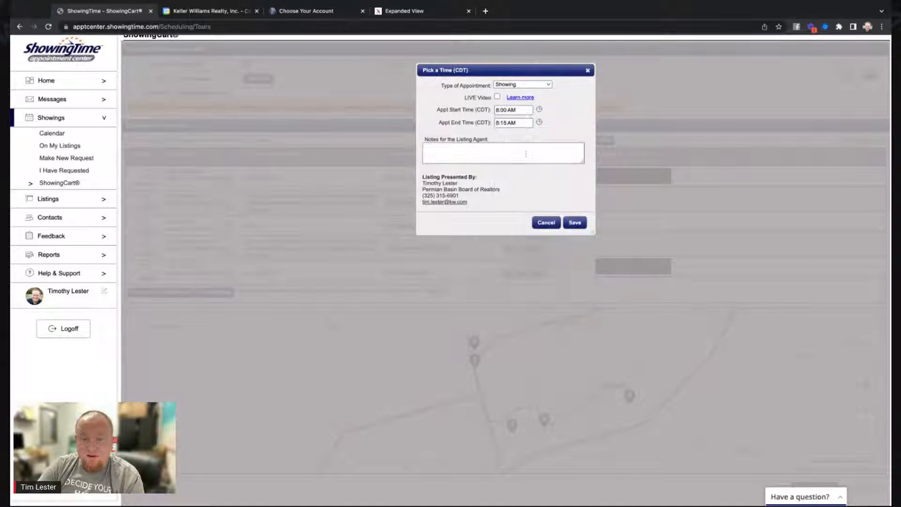
pyautogui.click(530, 124)
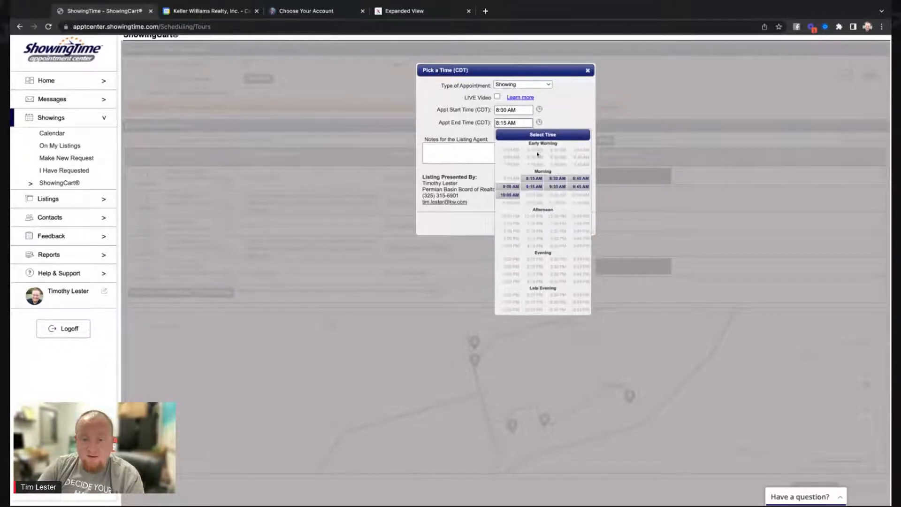
pyautogui.click(558, 179)
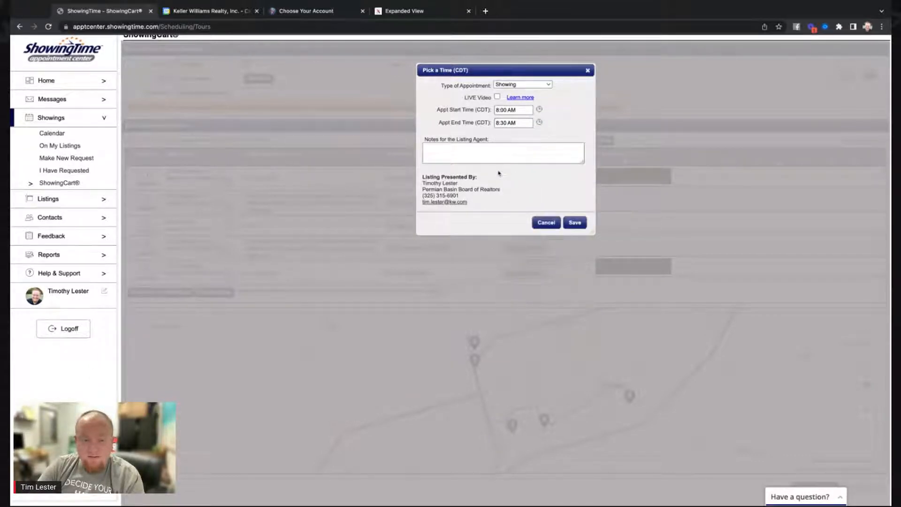
pyautogui.click(573, 223)
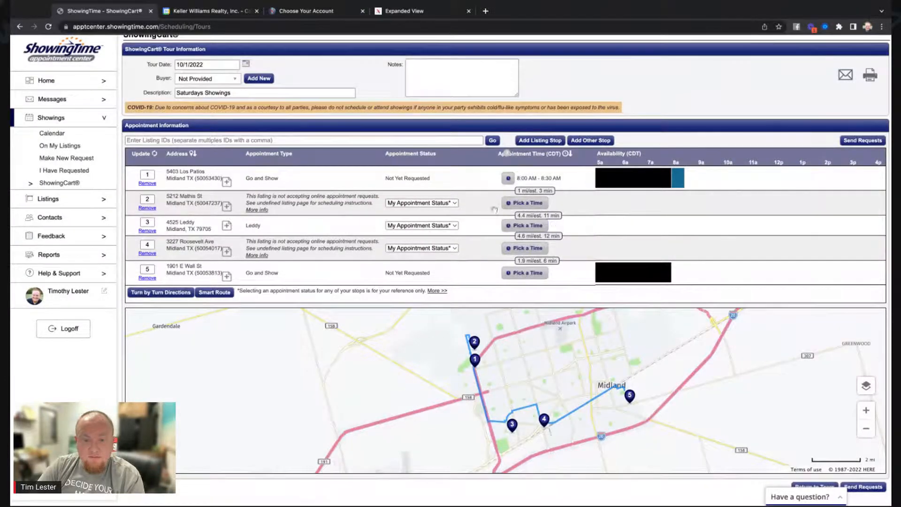
pyautogui.click(523, 203)
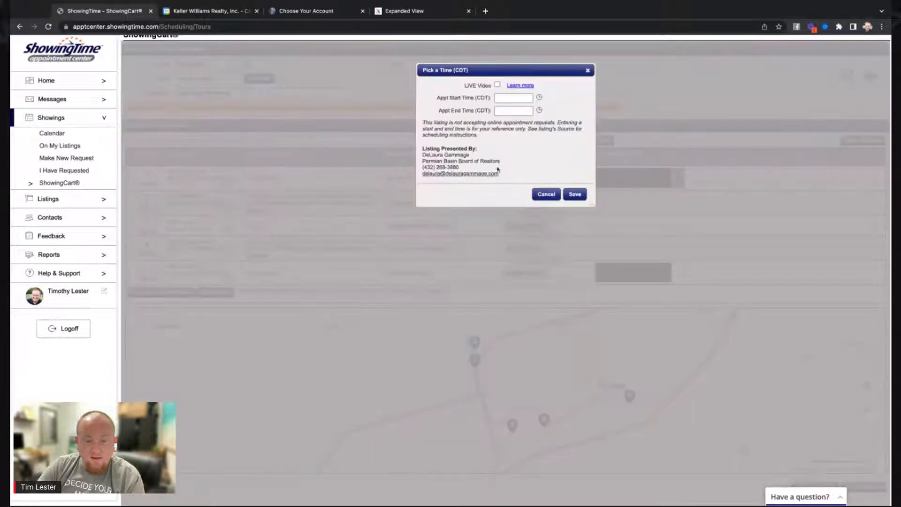
pyautogui.click(539, 97)
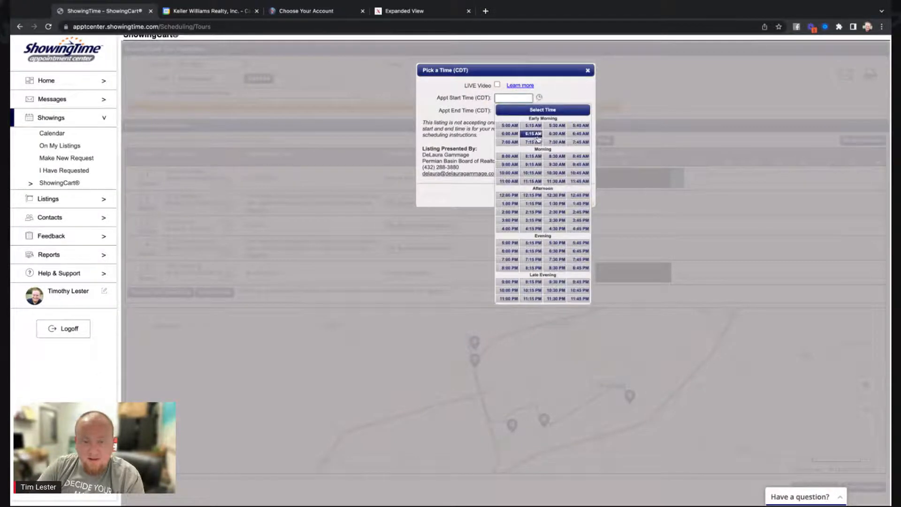
pyautogui.click(557, 126)
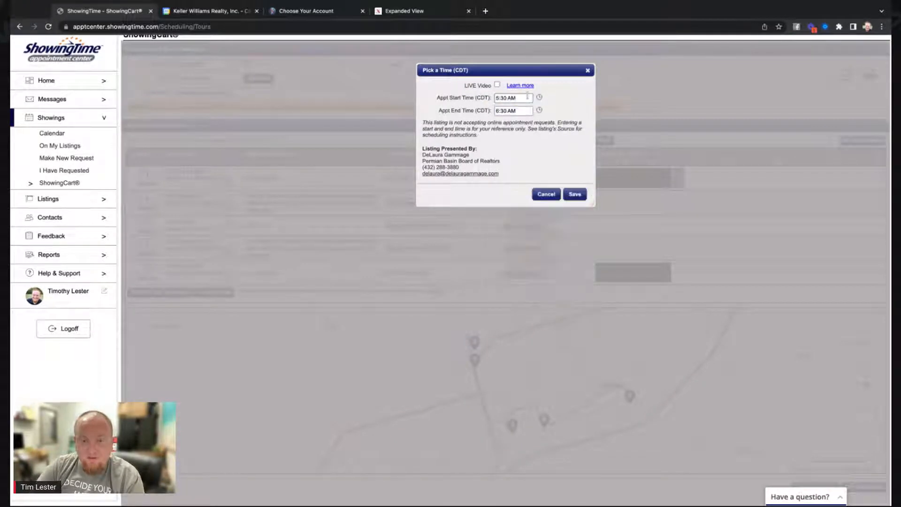
pyautogui.click(538, 98)
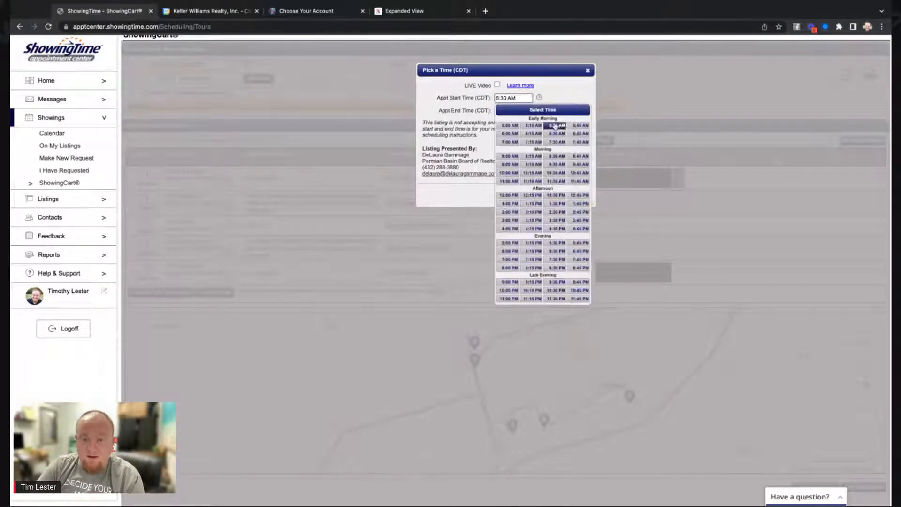
pyautogui.click(556, 157)
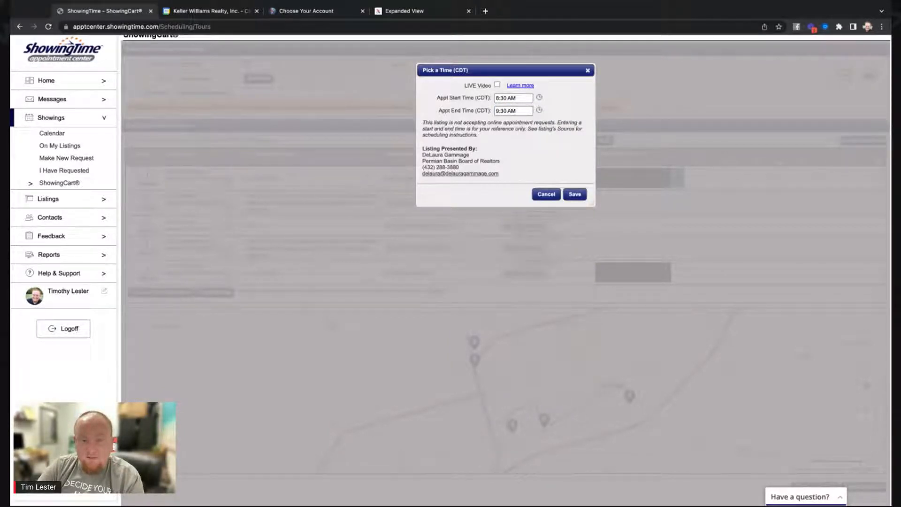
pyautogui.click(540, 110)
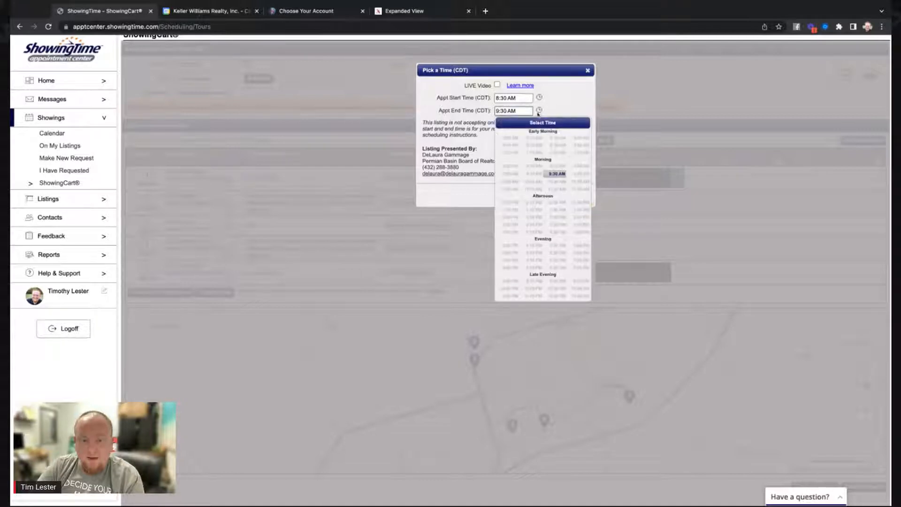
pyautogui.click(556, 174)
pyautogui.click(572, 194)
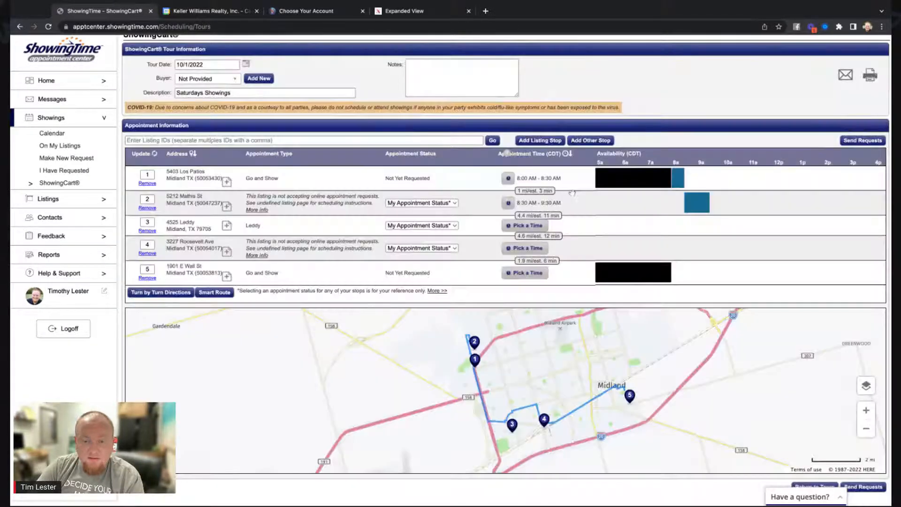
pyautogui.click(529, 229)
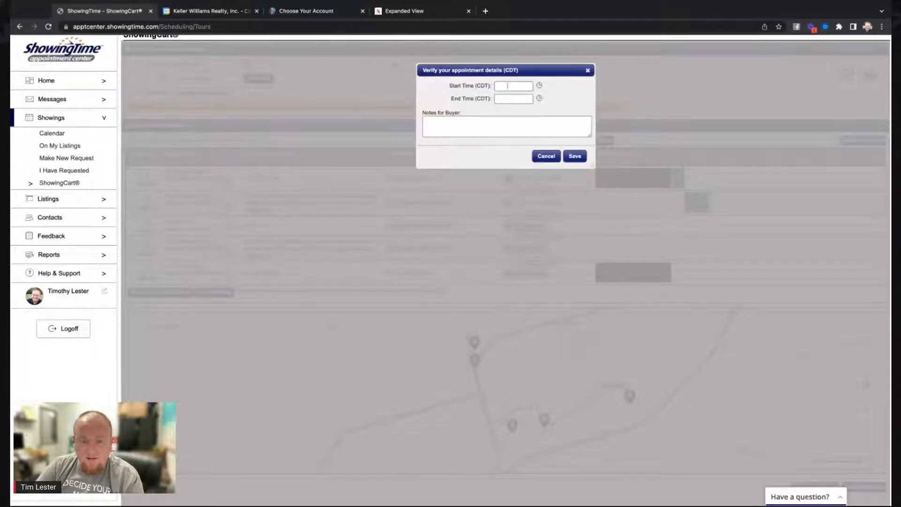
pyautogui.click(540, 87)
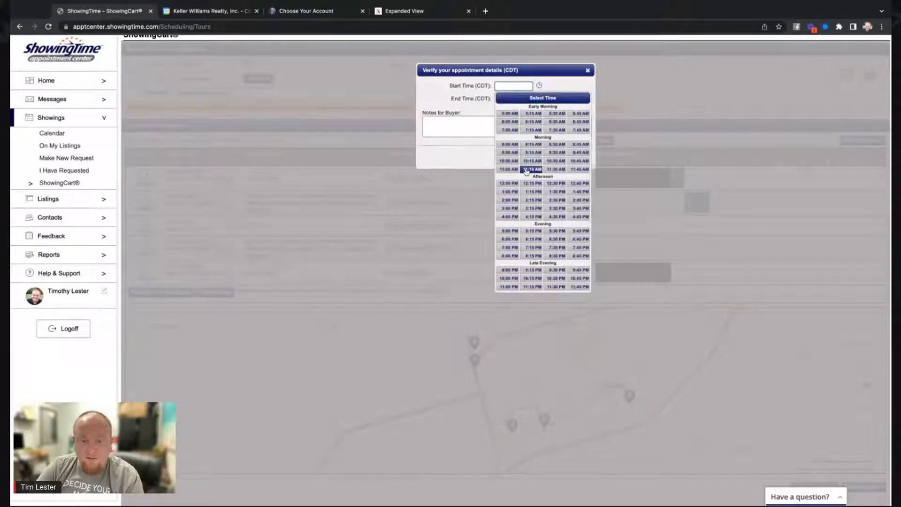
pyautogui.click(575, 154)
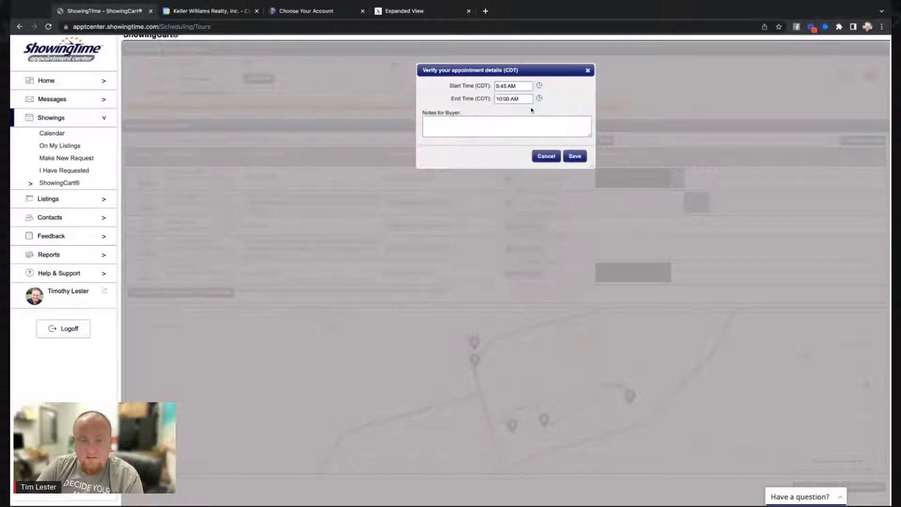
pyautogui.click(573, 156)
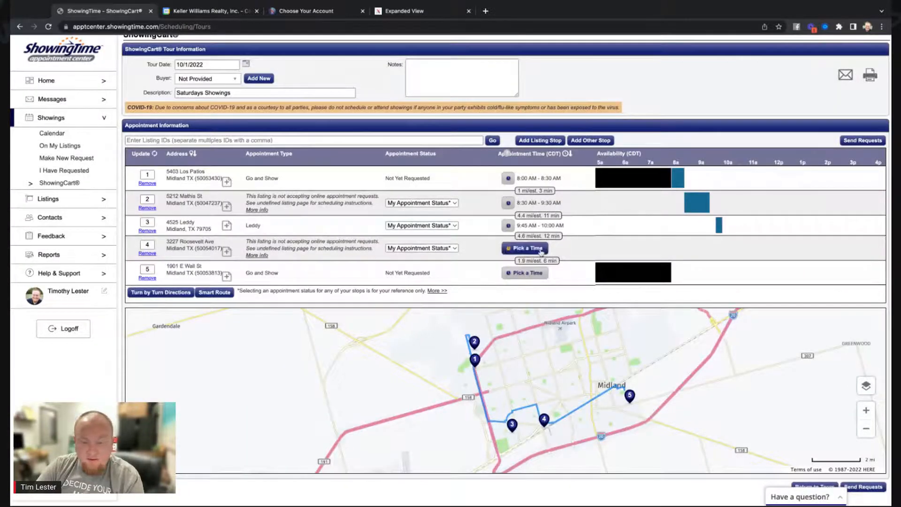
pyautogui.click(533, 249)
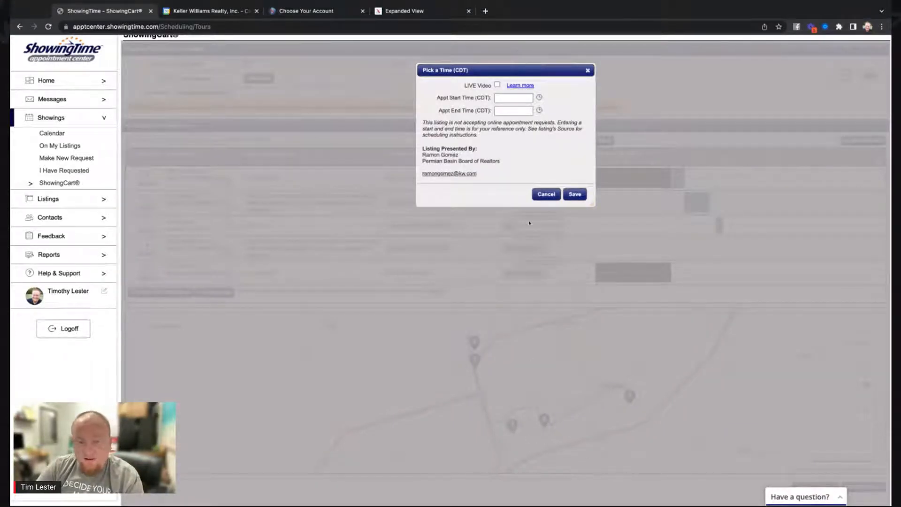
pyautogui.click(540, 98)
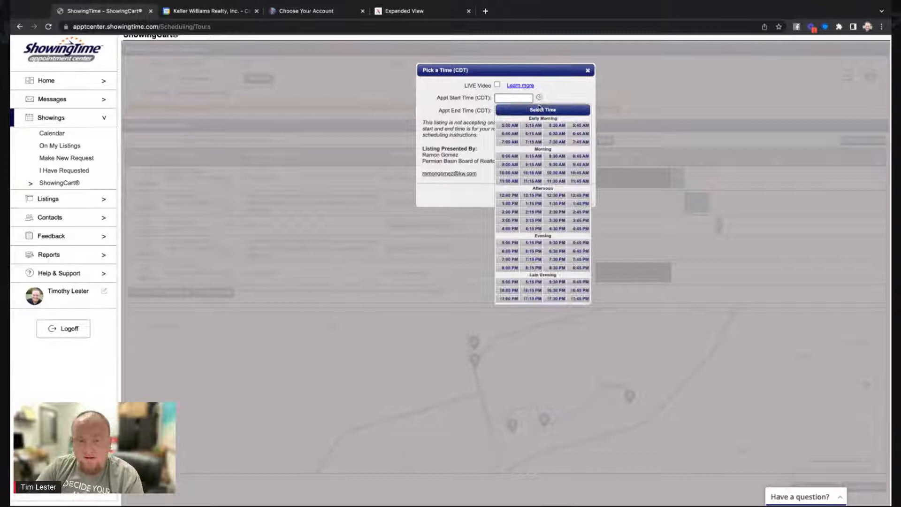
pyautogui.click(551, 177)
pyautogui.click(550, 177)
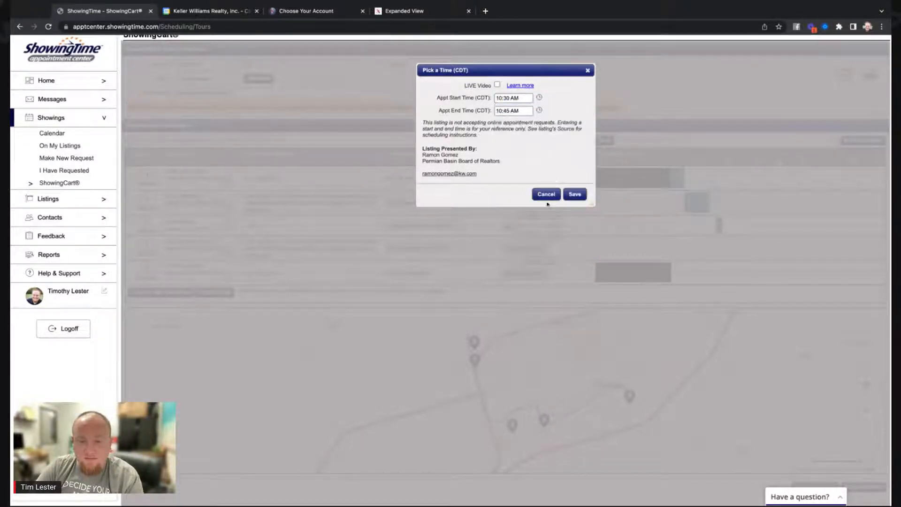
pyautogui.click(539, 111)
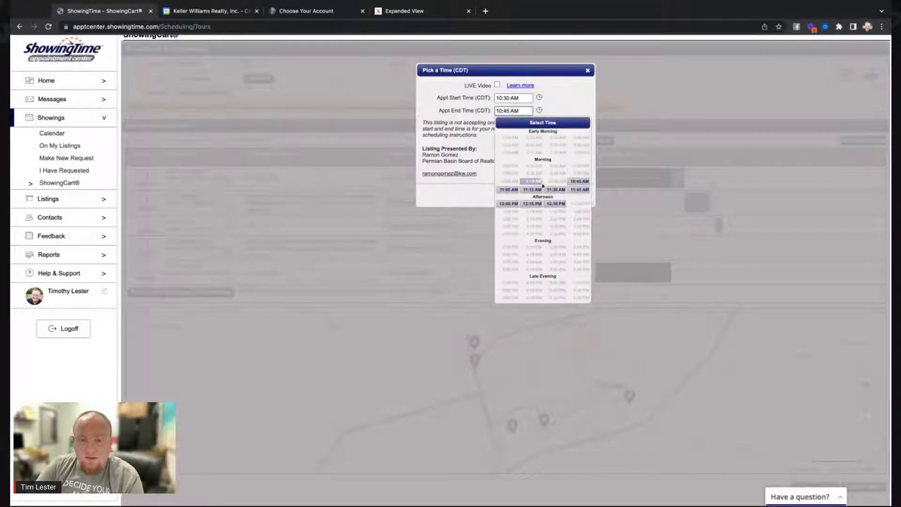
pyautogui.click(516, 192)
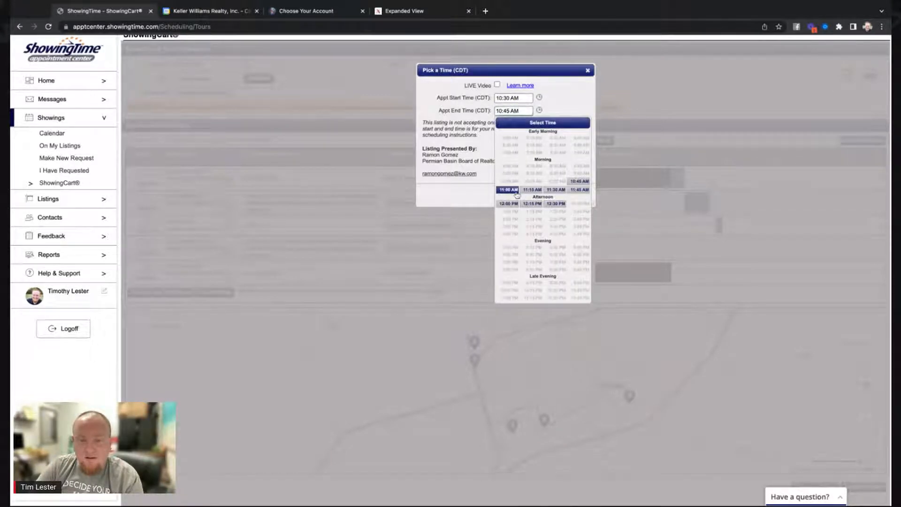
pyautogui.click(573, 194)
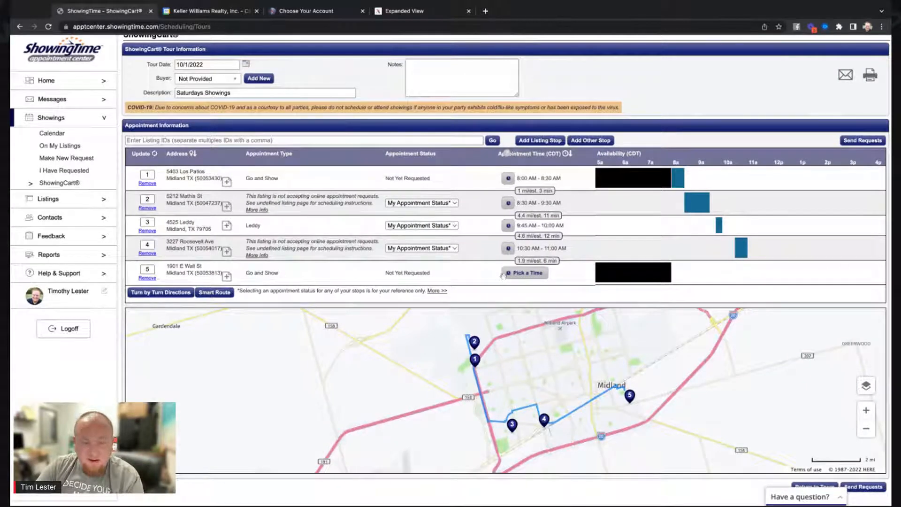
pyautogui.click(525, 273)
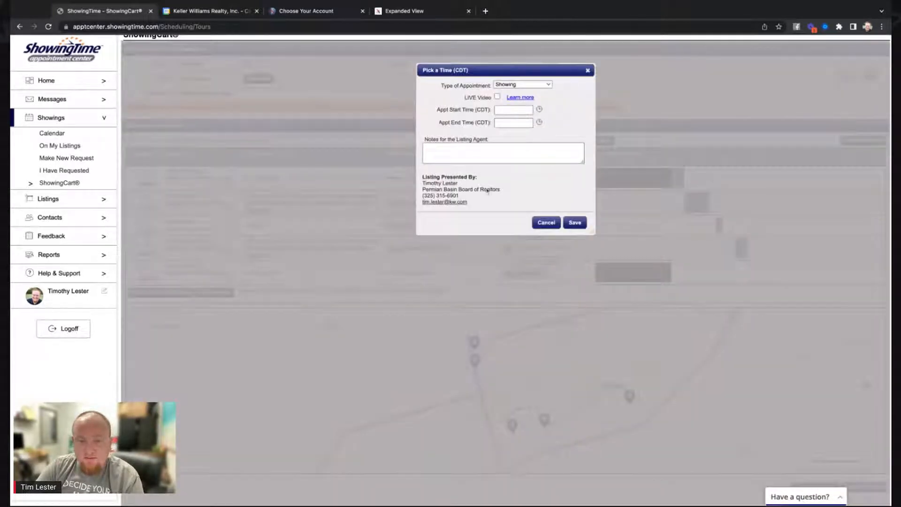
pyautogui.click(539, 109)
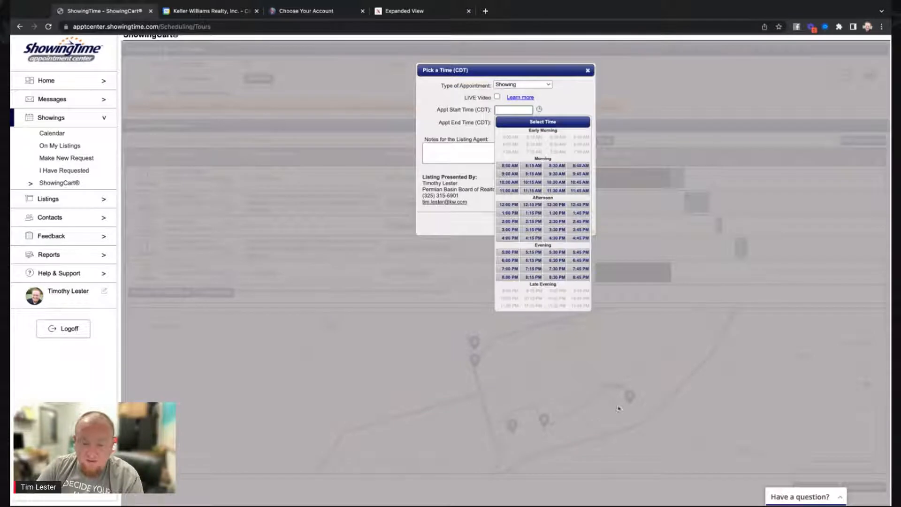
pyautogui.click(508, 206)
pyautogui.click(508, 205)
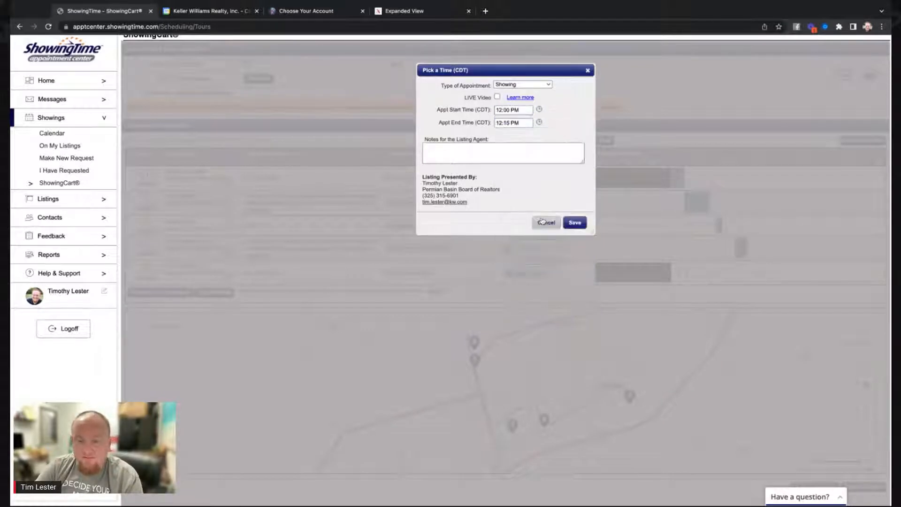
pyautogui.click(573, 223)
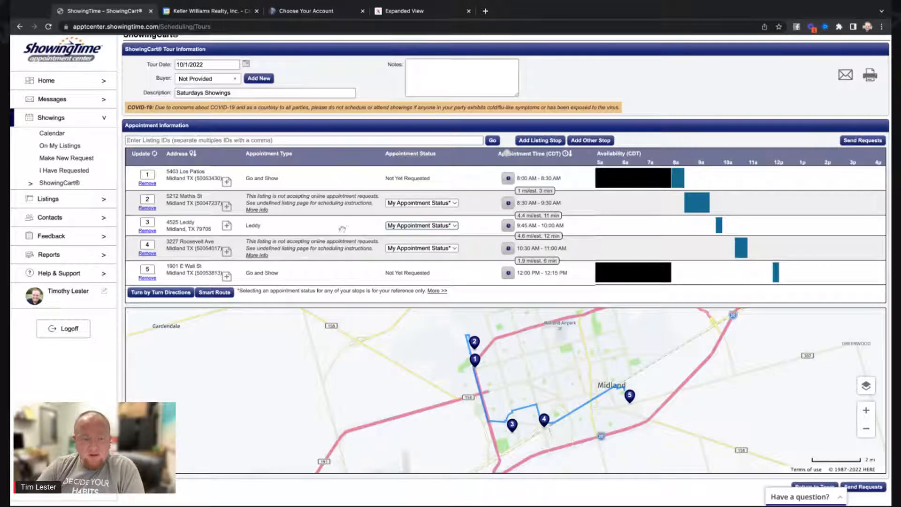
pyautogui.click(147, 253)
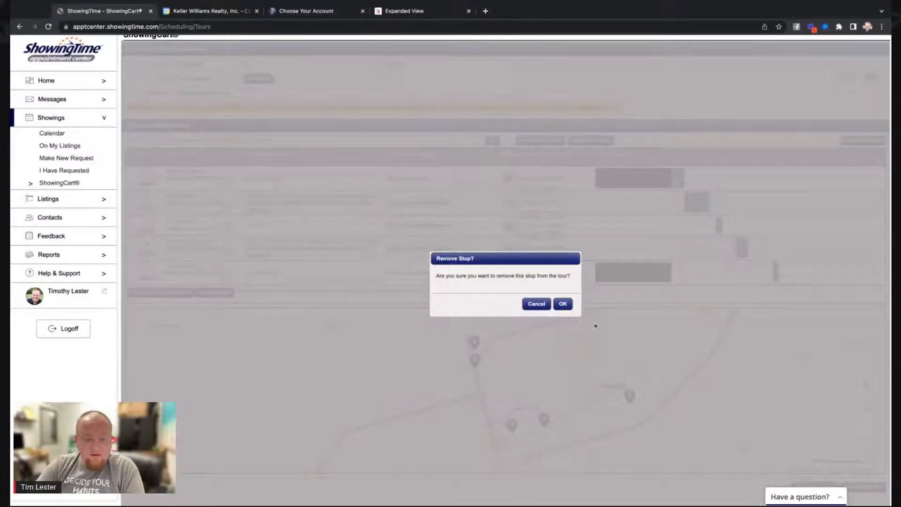
pyautogui.click(562, 304)
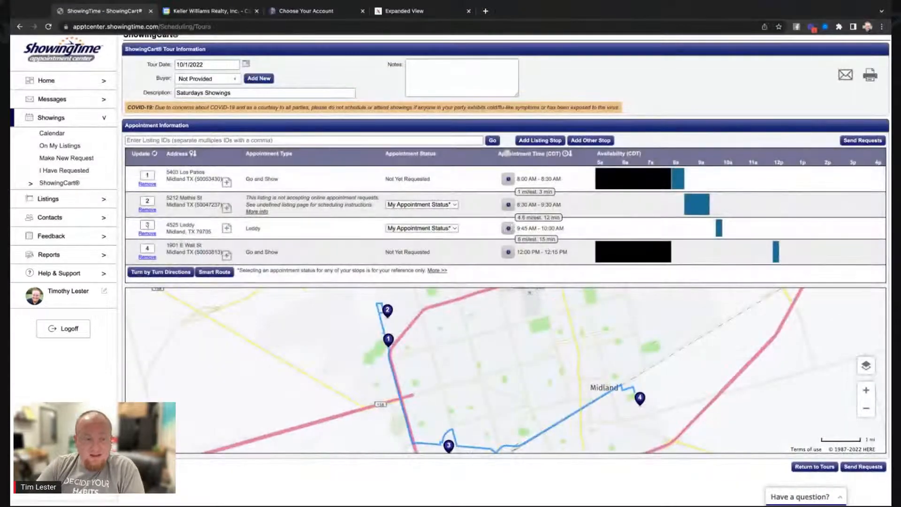
pyautogui.click(147, 233)
pyautogui.click(562, 304)
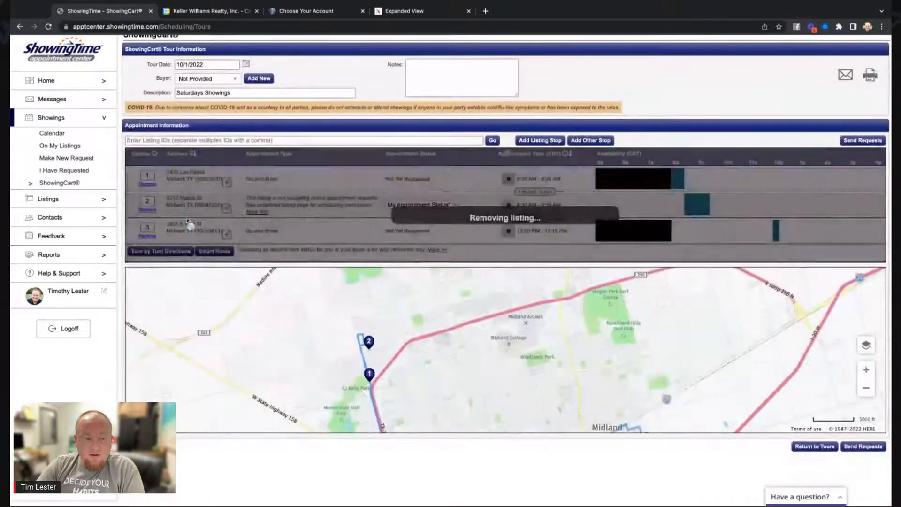
pyautogui.click(147, 210)
pyautogui.click(561, 305)
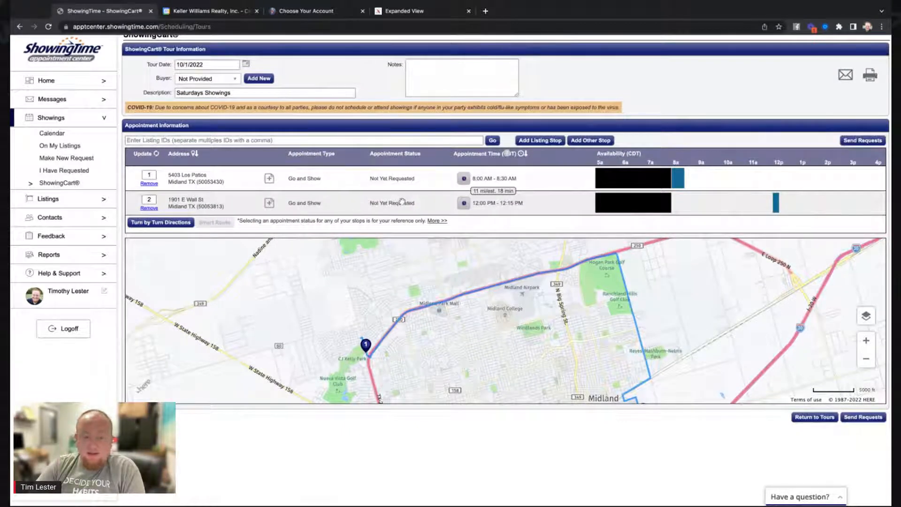
pyautogui.click(862, 141)
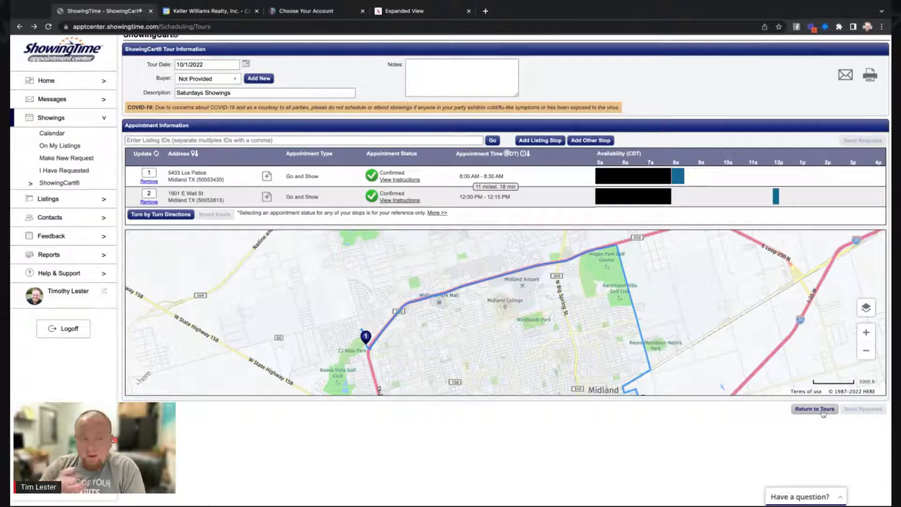
# Go back to the list of ShowingCart tours.
pyautogui.click(823, 409)
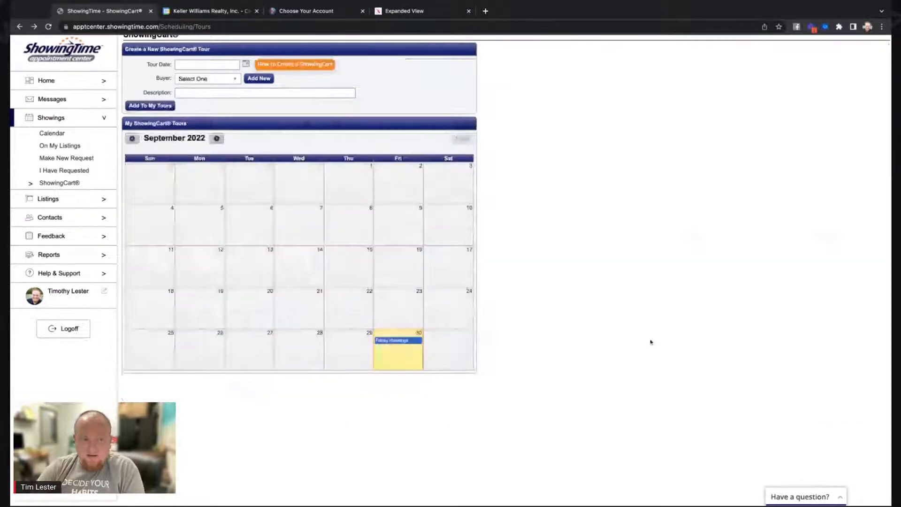
pyautogui.scroll(1, 644, 333)
pyautogui.scroll(-1, 643, 332)
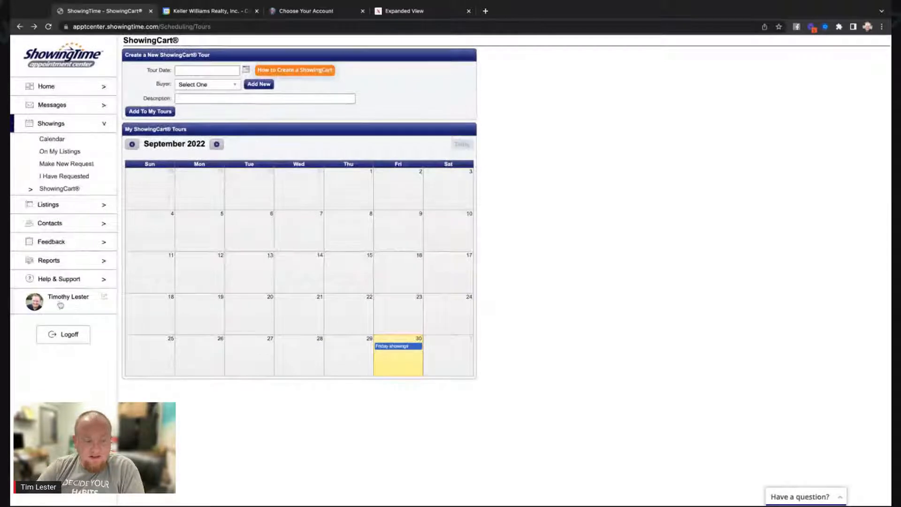
# Browse the agent's profile notification preferences, then switch to the Showings calendar.
pyautogui.click(60, 305)
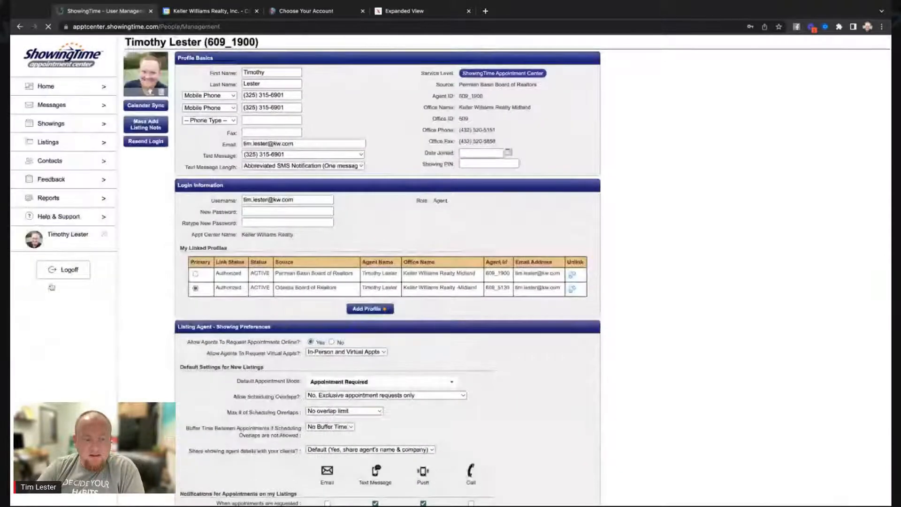
pyautogui.scroll(-9, 591, 269)
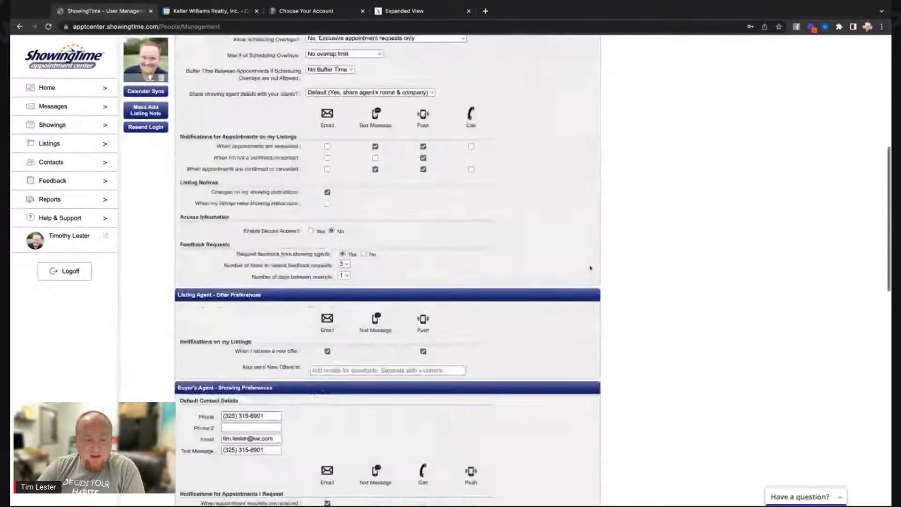
pyautogui.scroll(-12, 590, 267)
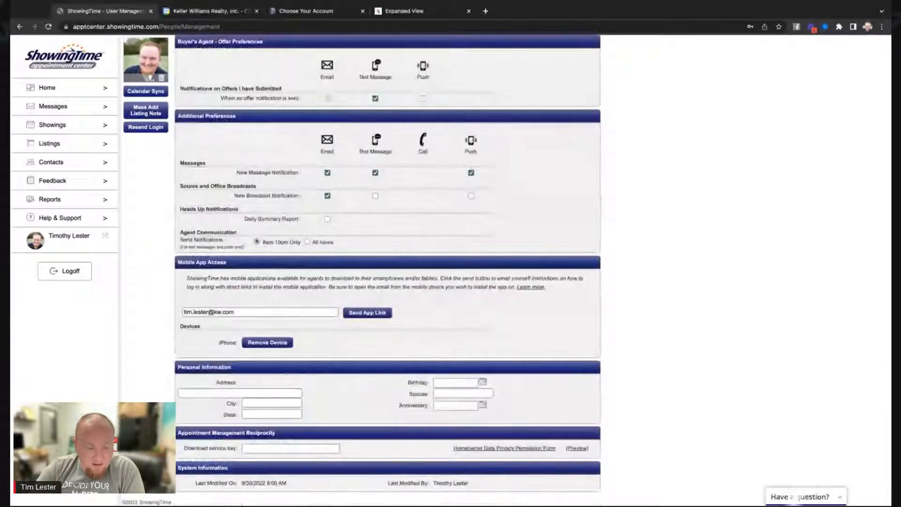
pyautogui.scroll(2, 388, 270)
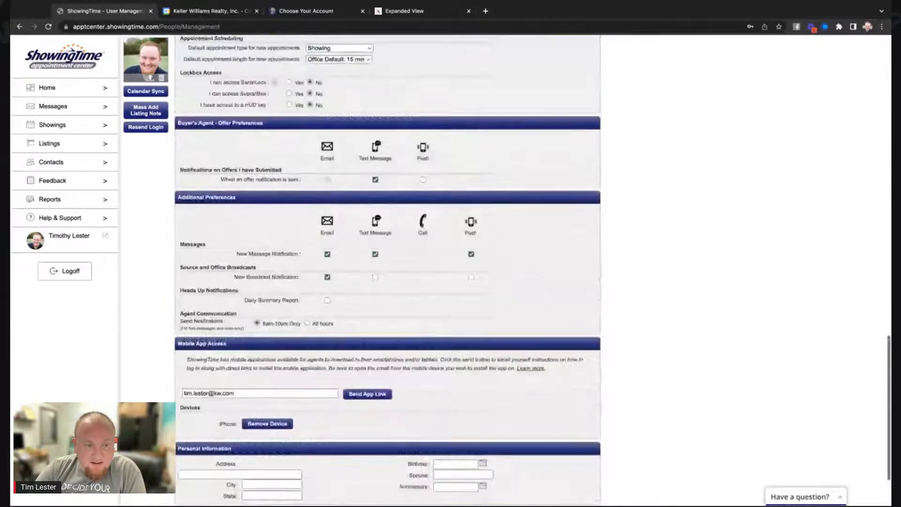
pyautogui.scroll(5, 387, 270)
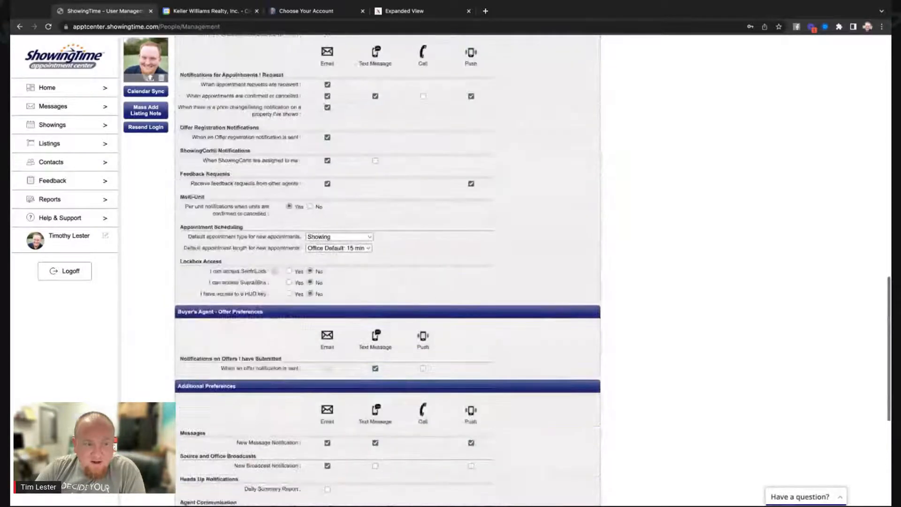
pyautogui.scroll(5, 388, 270)
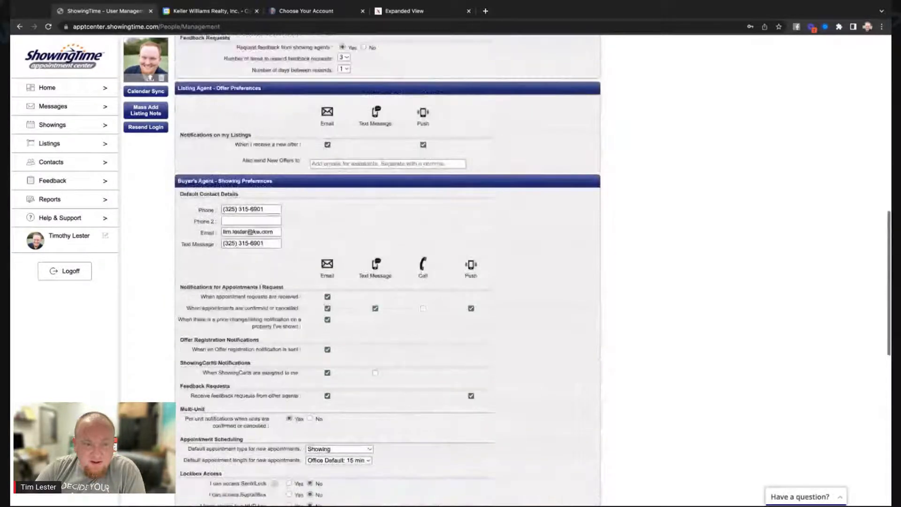
pyautogui.scroll(5, 388, 270)
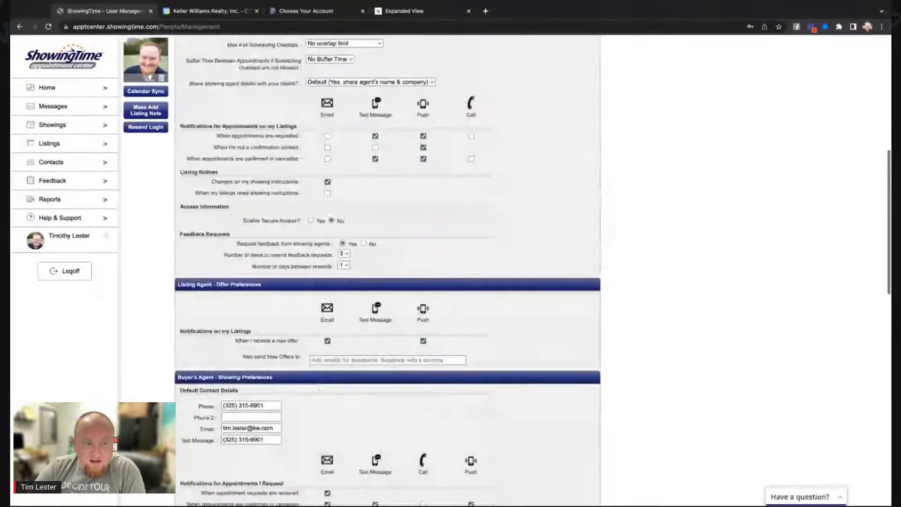
pyautogui.scroll(1, 387, 270)
pyautogui.scroll(2, 387, 270)
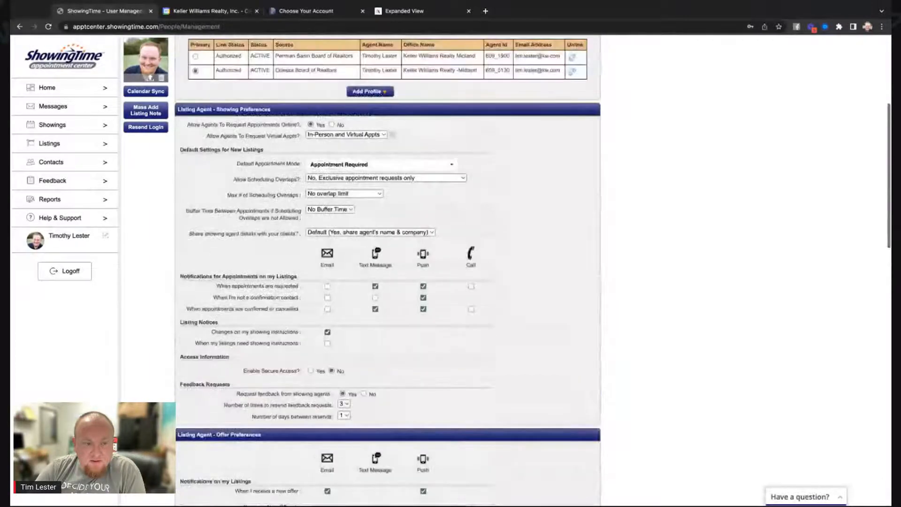
pyautogui.scroll(4, 388, 270)
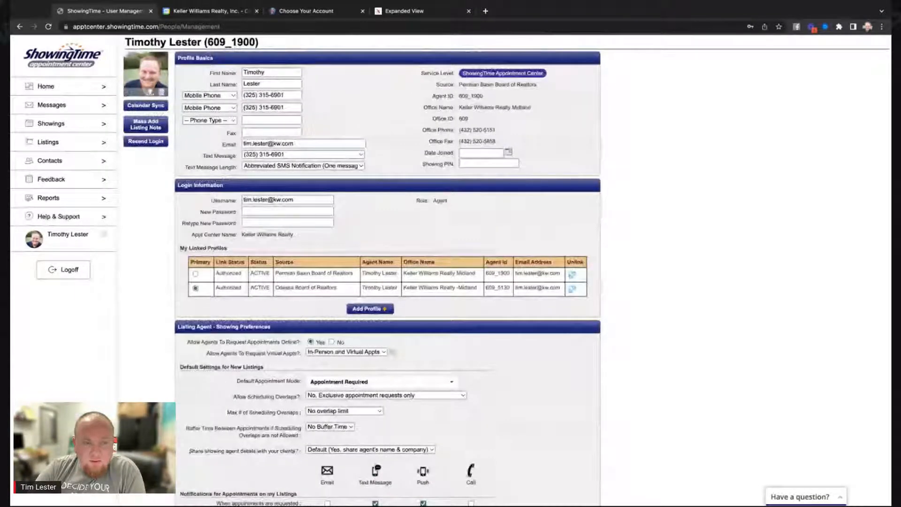
pyautogui.scroll(-1, 597, 262)
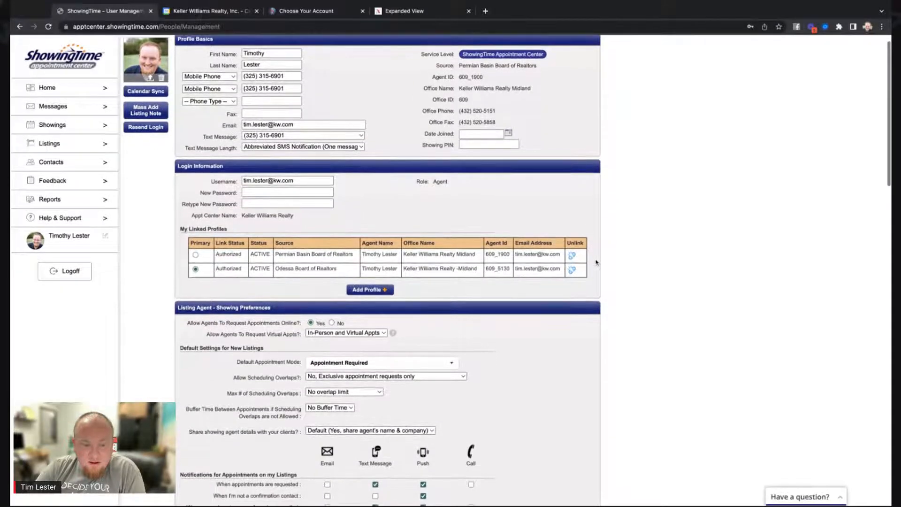
pyautogui.scroll(-10, 597, 262)
pyautogui.scroll(-5, 596, 262)
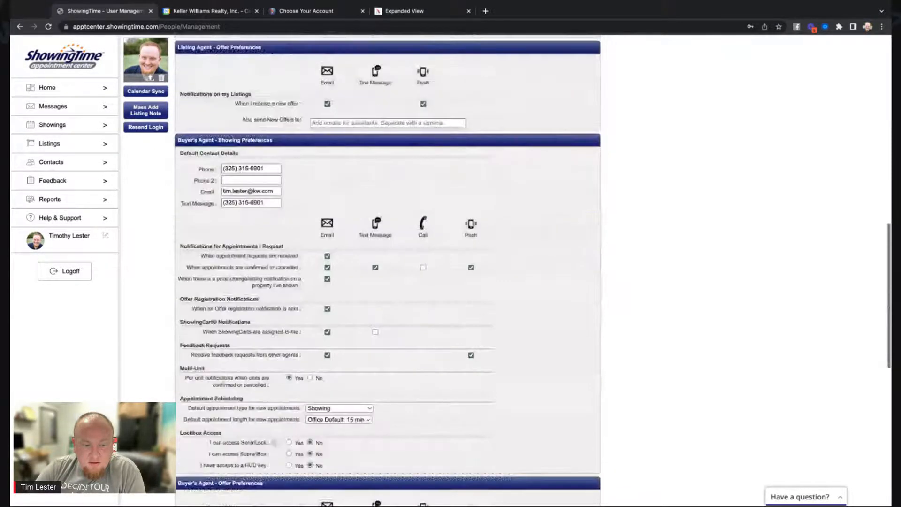
pyautogui.scroll(-6, 597, 262)
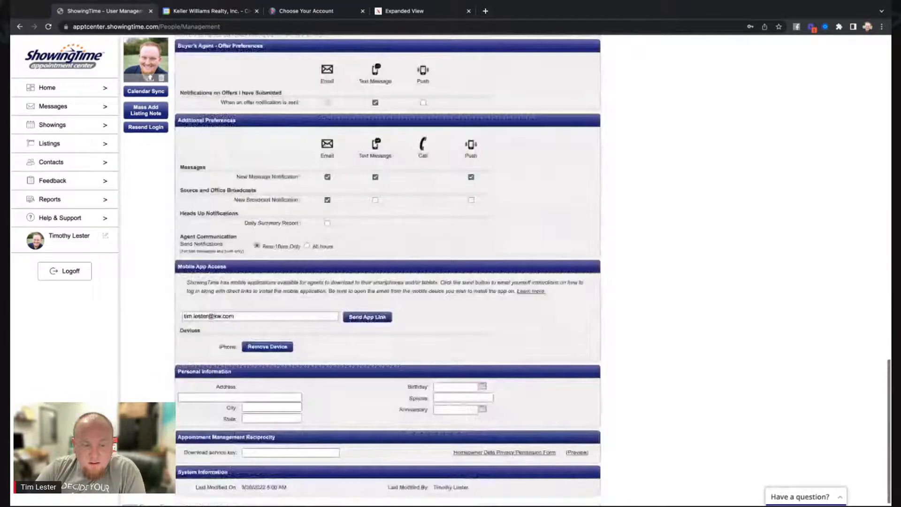
pyautogui.scroll(-1, 505, 268)
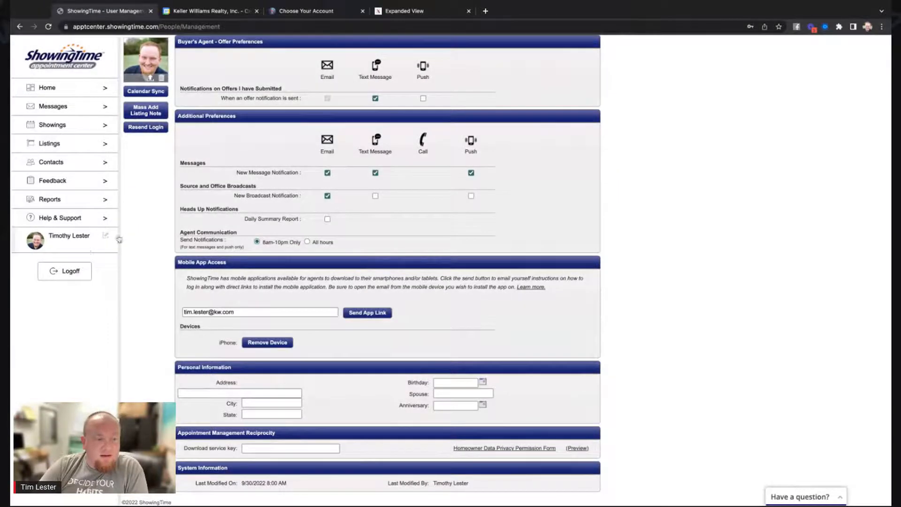
pyautogui.click(104, 125)
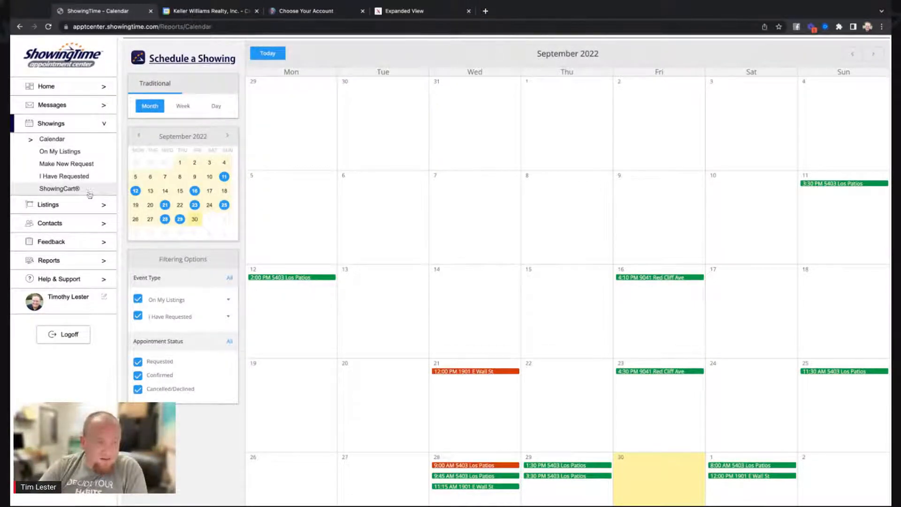
# Read Steps 1–3 of the Calendar Sync help article, then go back to My Profile.
pyautogui.click(105, 282)
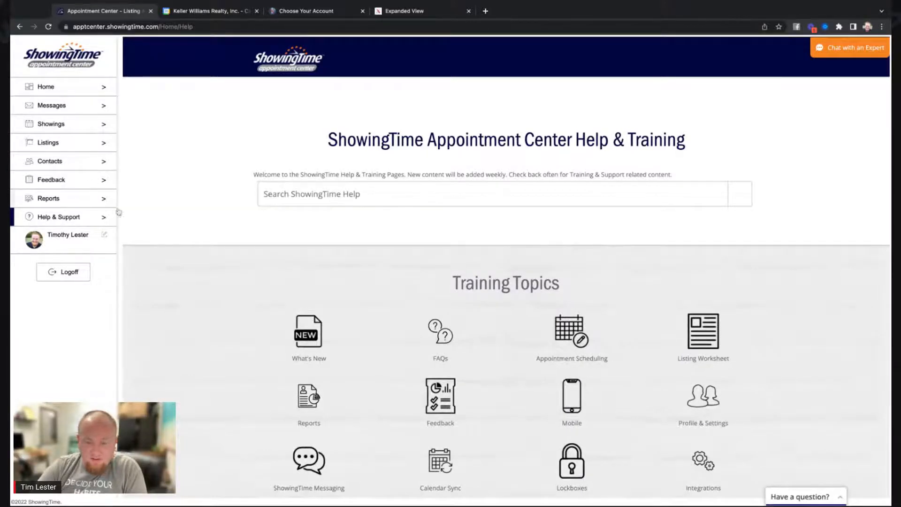
pyautogui.scroll(-5, 321, 295)
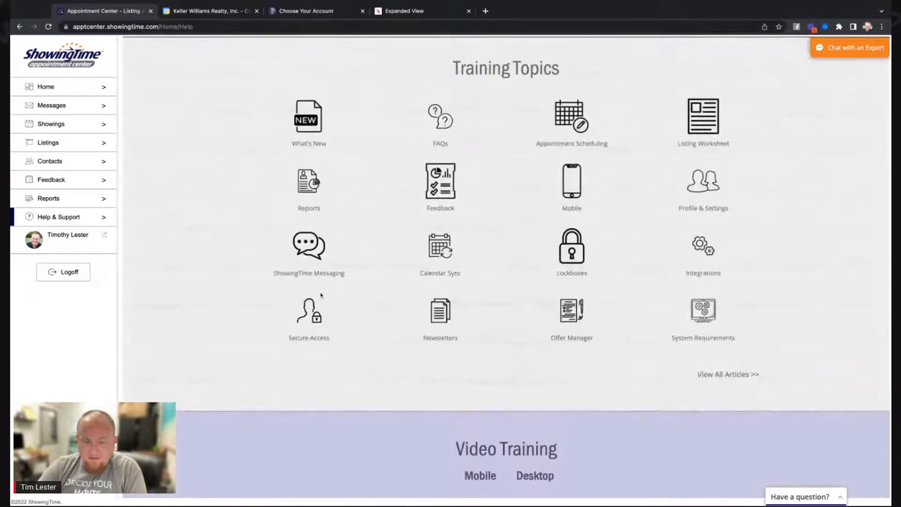
pyautogui.click(463, 259)
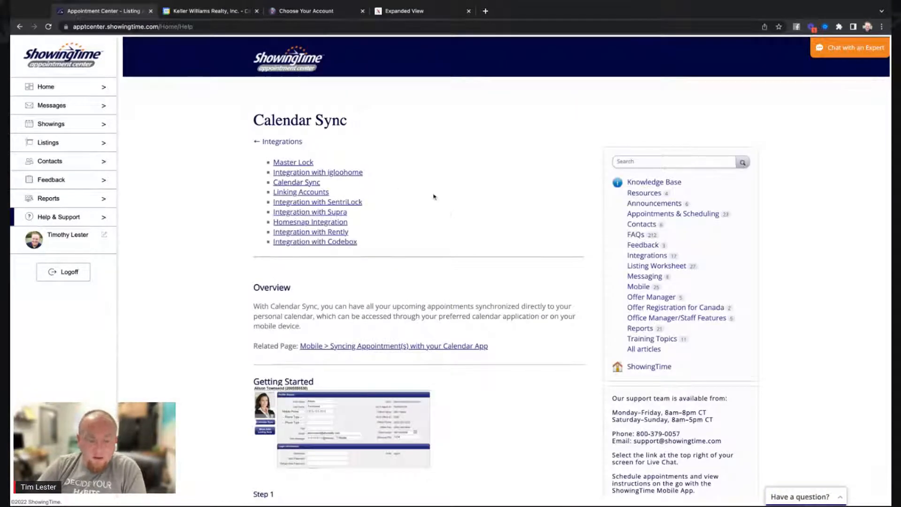
pyautogui.scroll(-3, 455, 209)
pyautogui.scroll(-2, 457, 210)
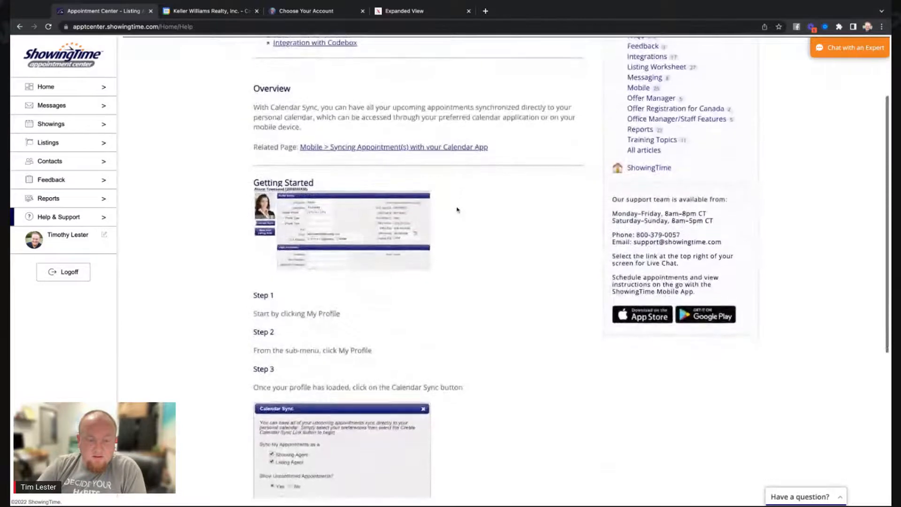
pyautogui.scroll(-1, 457, 211)
pyautogui.scroll(-2, 455, 212)
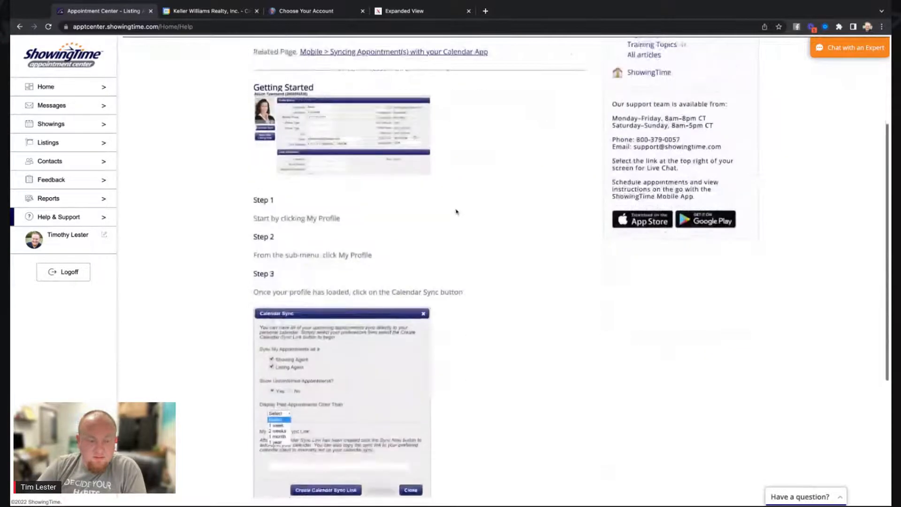
pyautogui.click(54, 239)
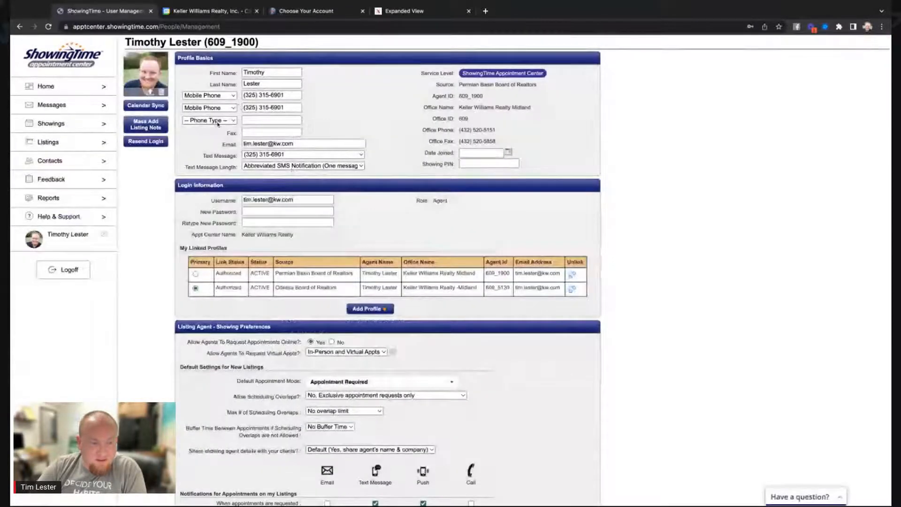
# Open the Calendar Sync dialog from the agent's profile page.
pyautogui.scroll(-1, 200, 272)
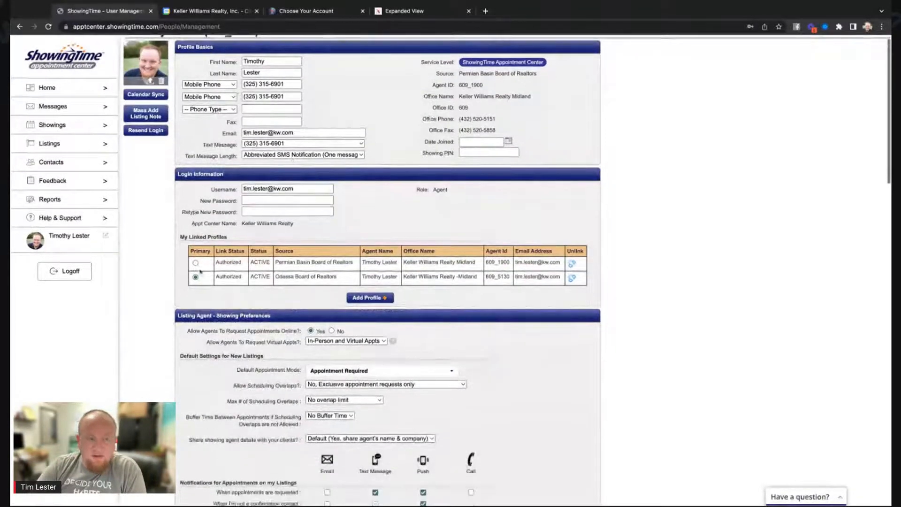
pyautogui.click(154, 96)
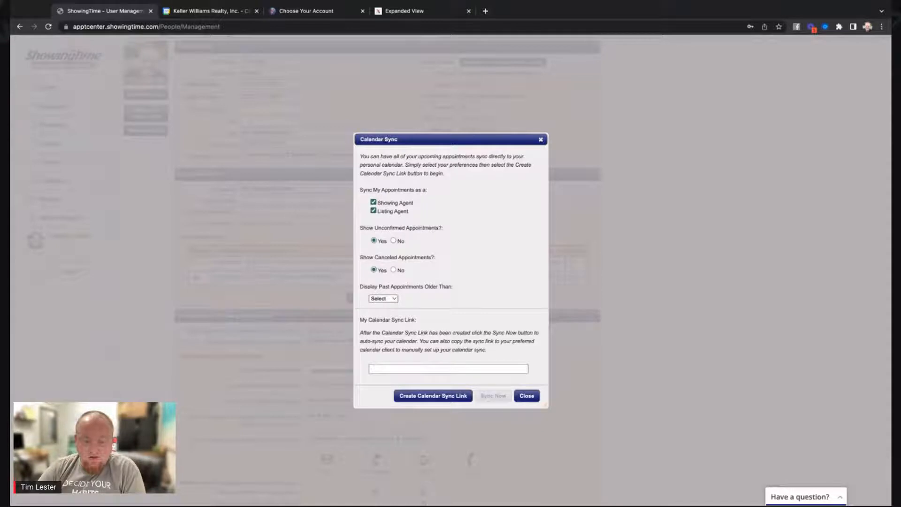
# Set Display Past Appointments Older Than to 2 weeks, then create and copy the webcal sync link.
pyautogui.click(387, 310)
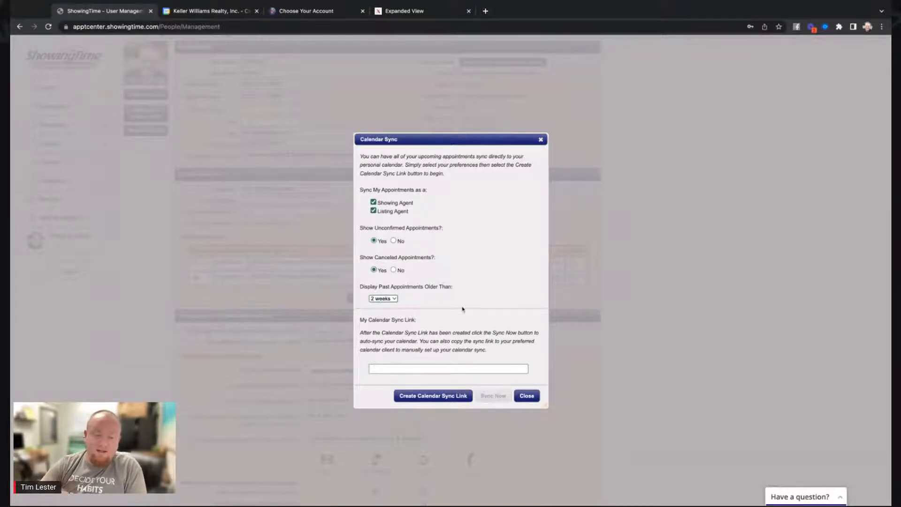
pyautogui.click(443, 397)
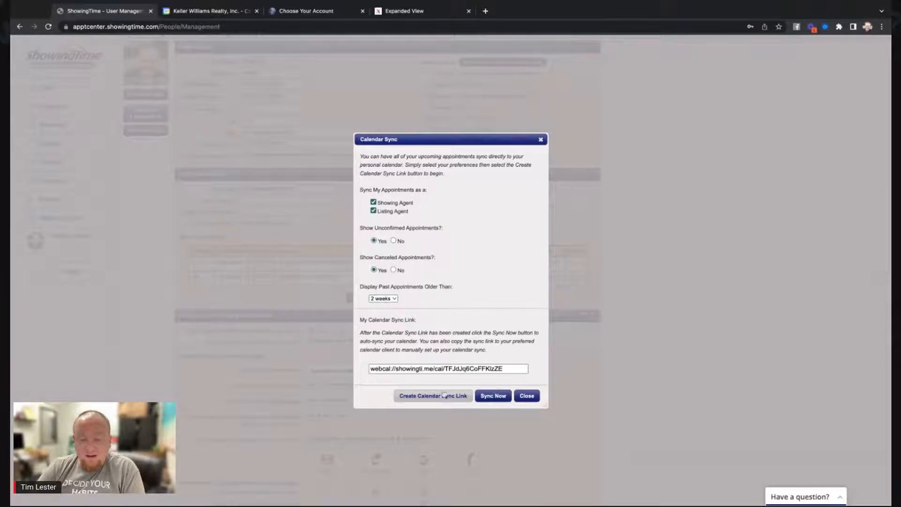
pyautogui.click(484, 369)
pyautogui.hotkey('ctrl', 'c')
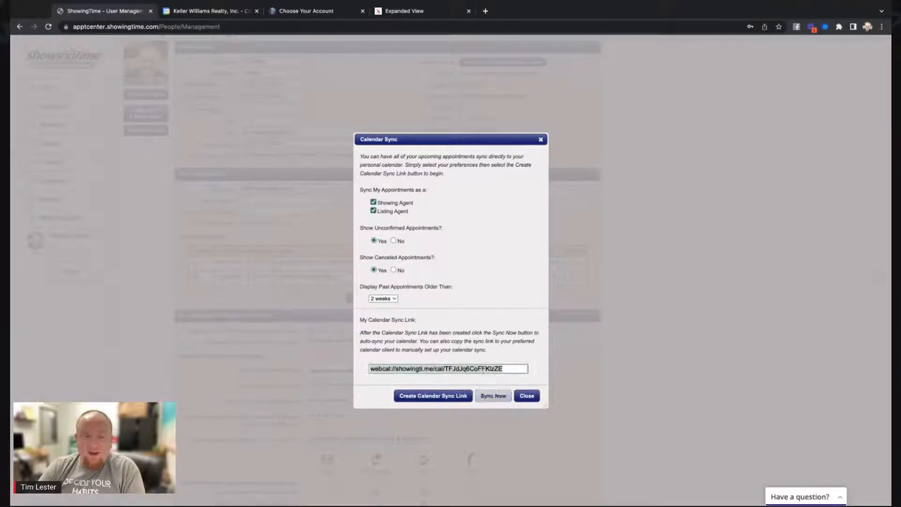
pyautogui.click(191, 11)
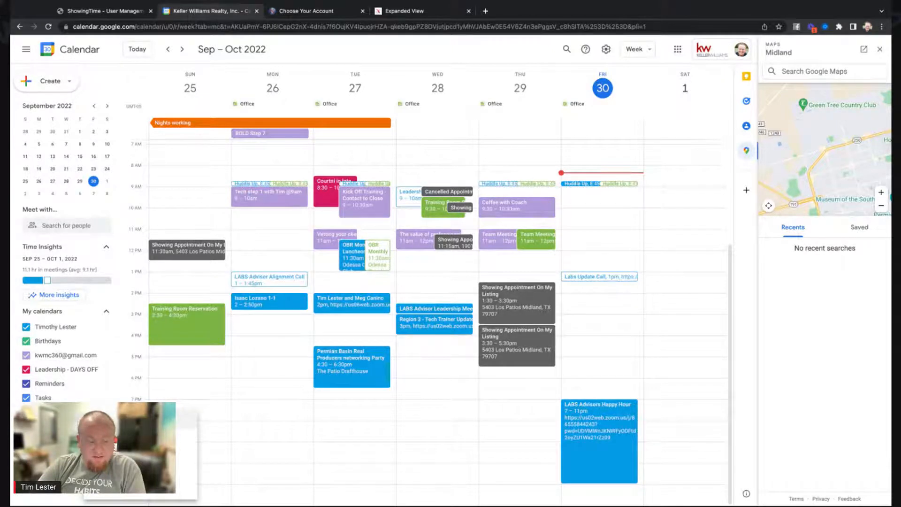
# Add a Google calendar From URL by pasting the ShowingTime webcal link.
pyautogui.click(123, 419)
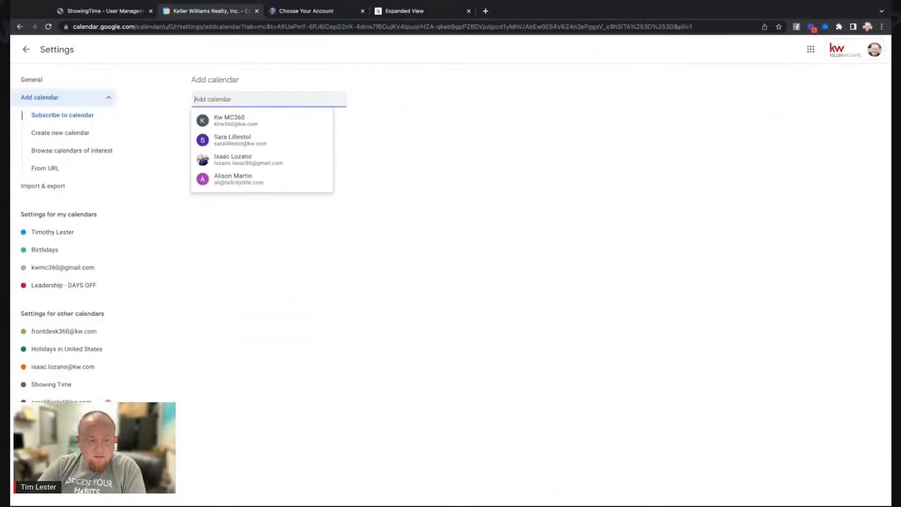
pyautogui.click(26, 49)
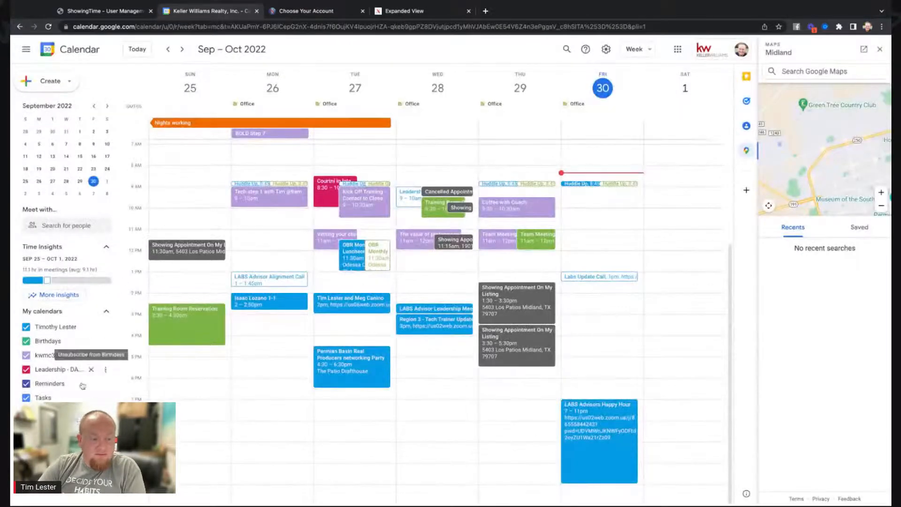
pyautogui.click(94, 419)
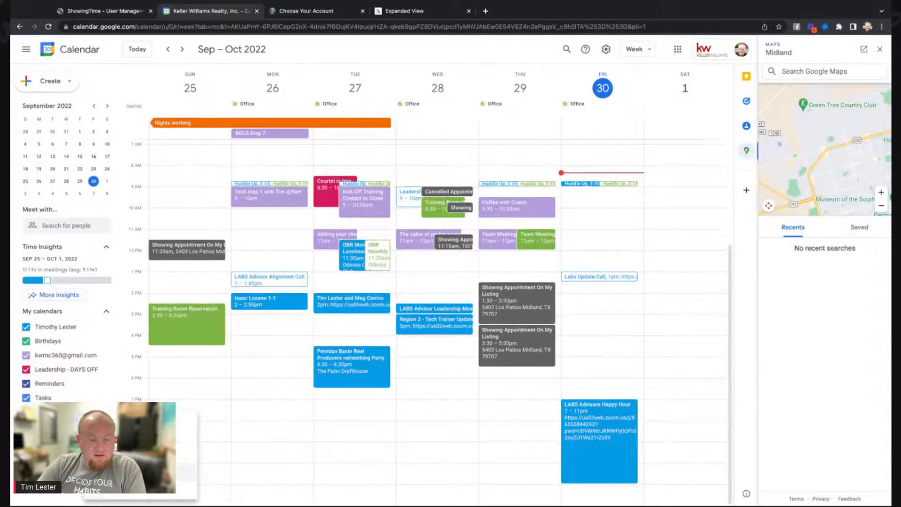
pyautogui.click(123, 473)
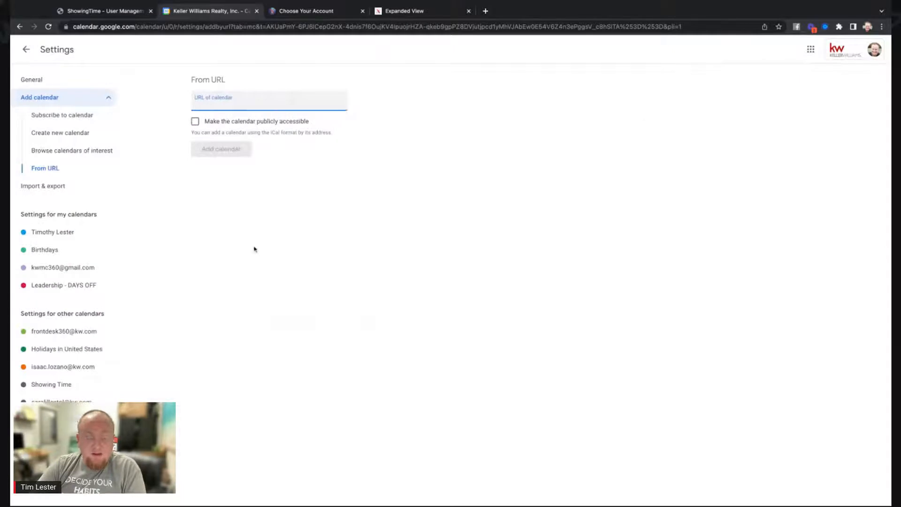
pyautogui.hotkey('ctrl', 'v')
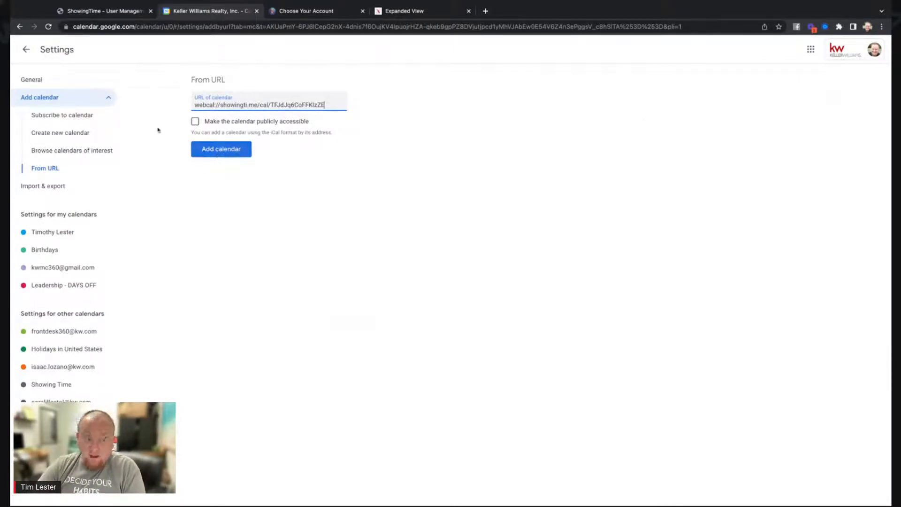
# Return to the week view and reload it to show the synced showings.
pyautogui.click(24, 52)
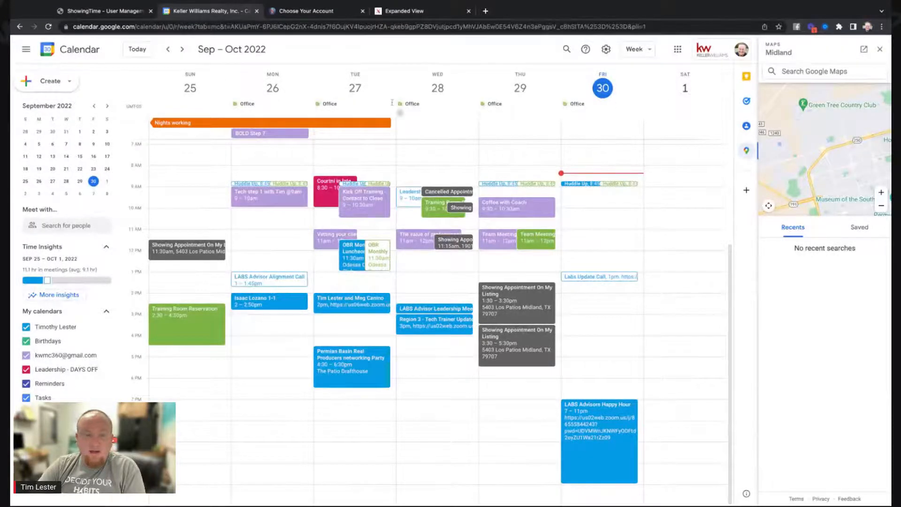
pyautogui.click(47, 26)
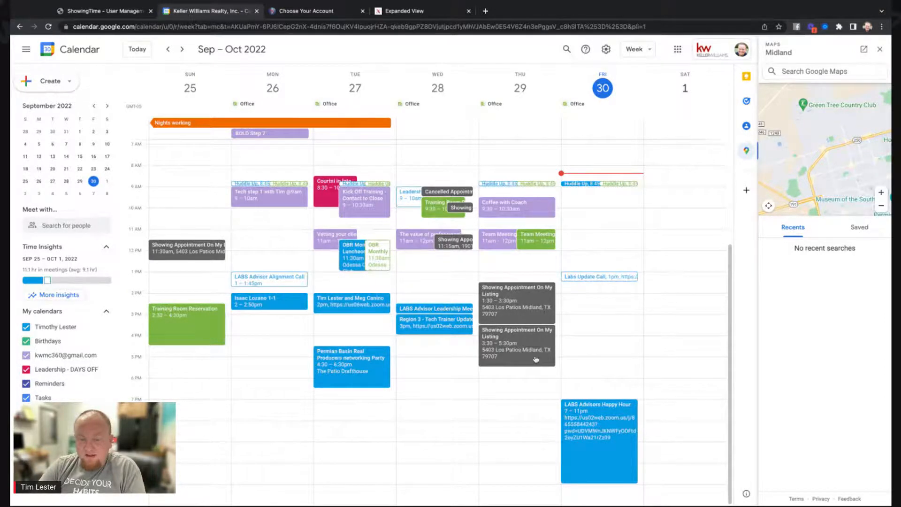
pyautogui.scroll(1, 538, 355)
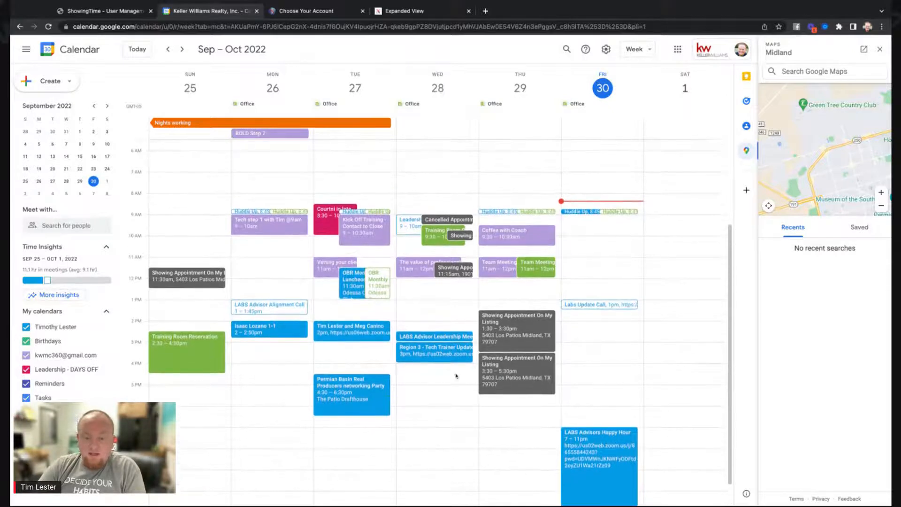
pyautogui.scroll(1, 516, 333)
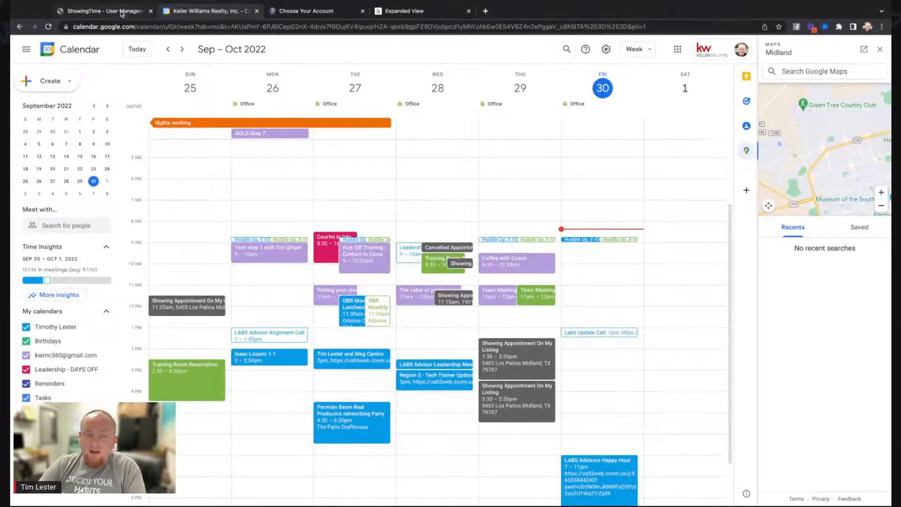
# Close ShowingTime's Calendar Sync dialog and go to Showings › ShowingCart® for September 2022.
pyautogui.click(105, 11)
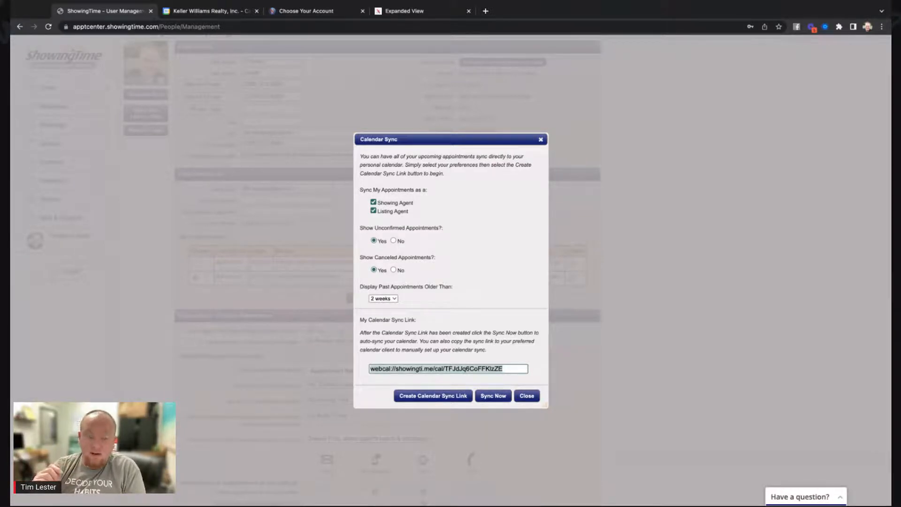
pyautogui.click(528, 397)
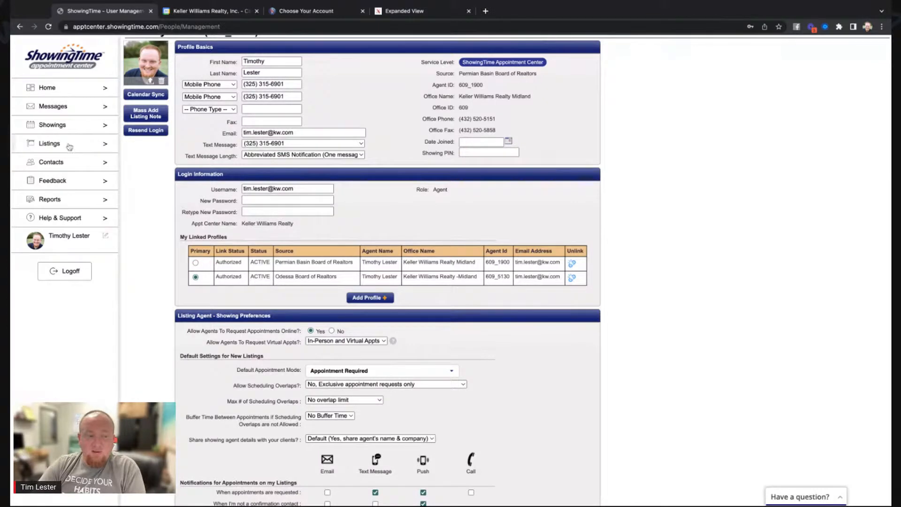
pyautogui.click(79, 125)
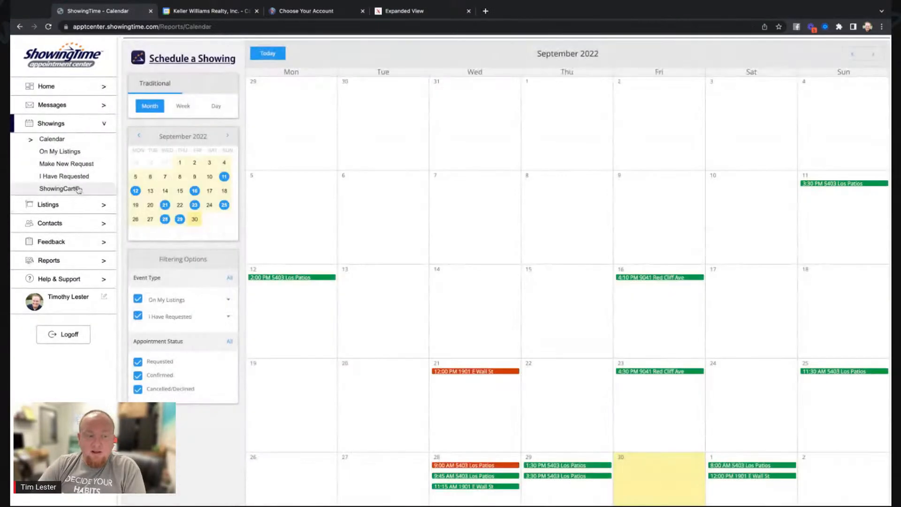
pyautogui.click(78, 189)
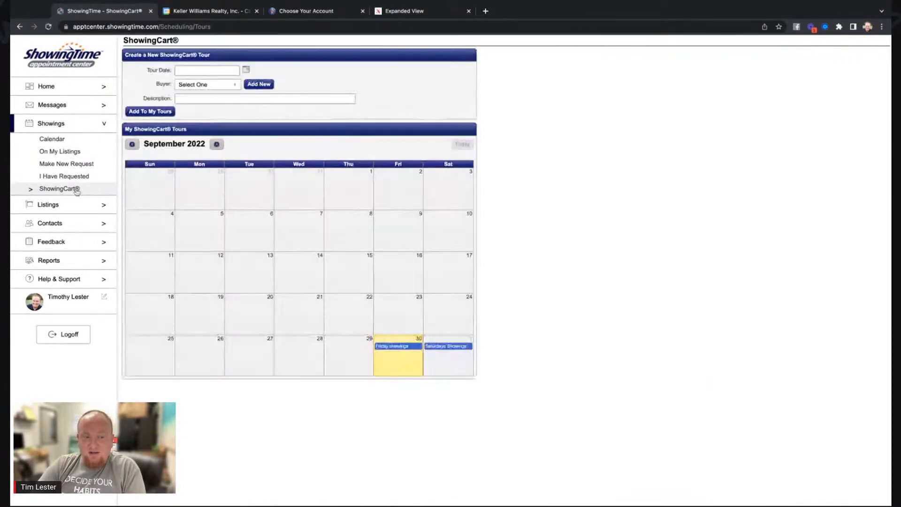